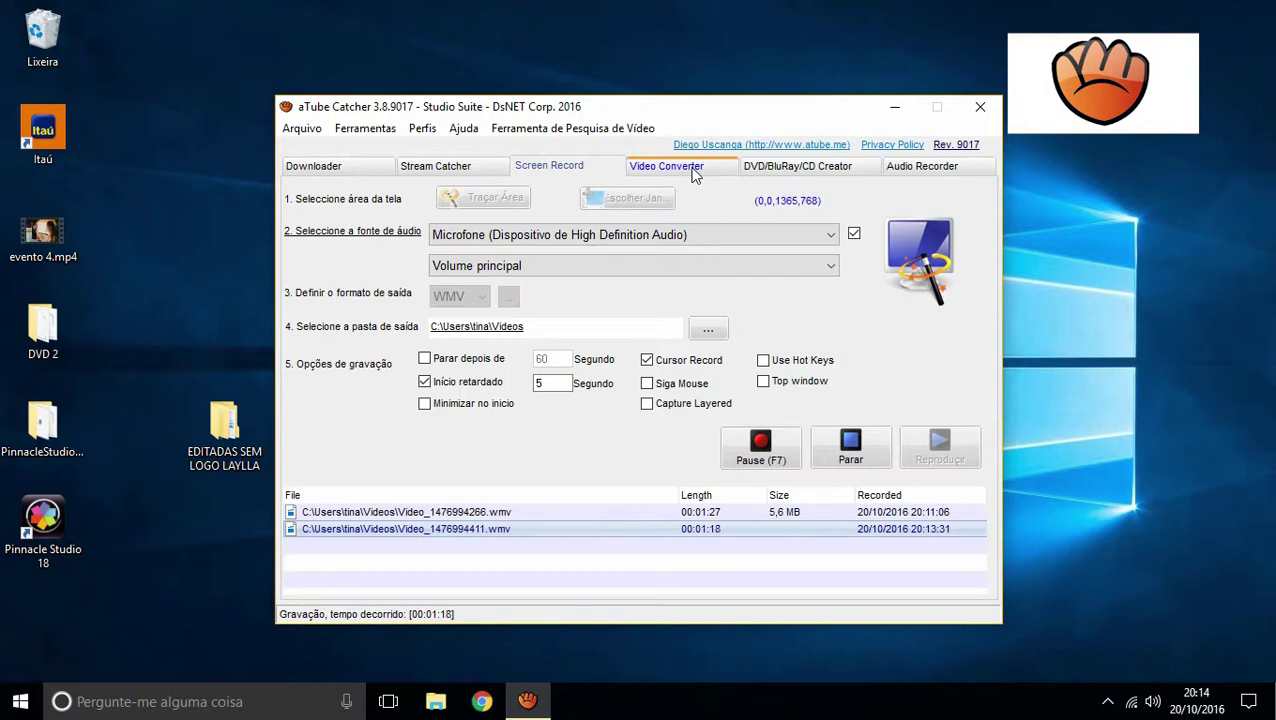
# - Examine the output profiles available in the Video Converter, including the MP3 and MP4 formats, and return to the Downloader
pyautogui.click(696, 172)
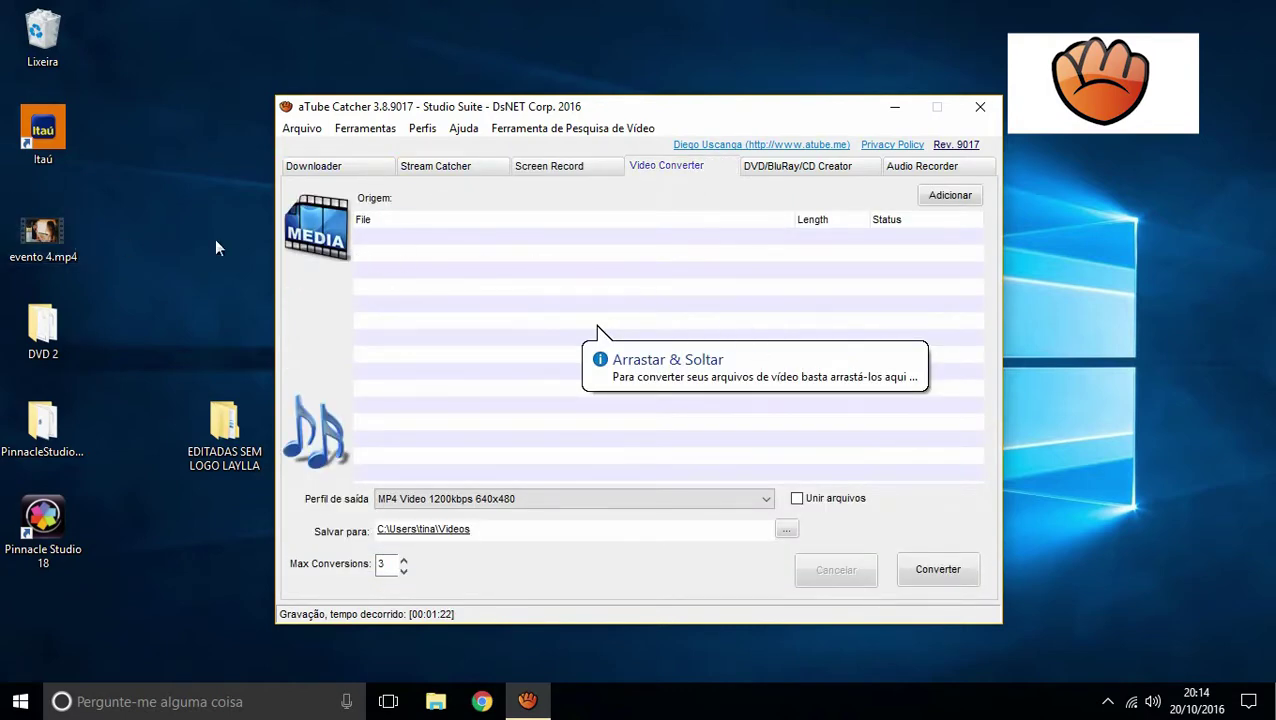
pyautogui.moveTo(30, 250); pyautogui.dragTo(427, 222)
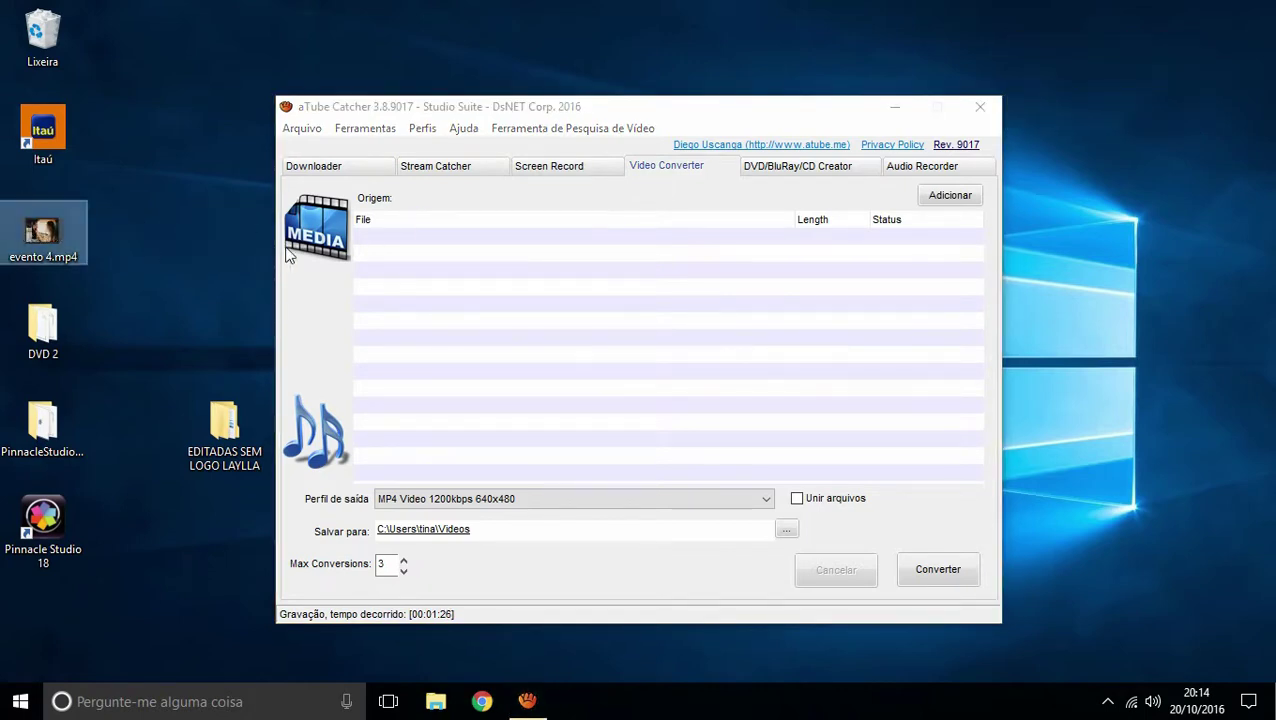
pyautogui.click(769, 507)
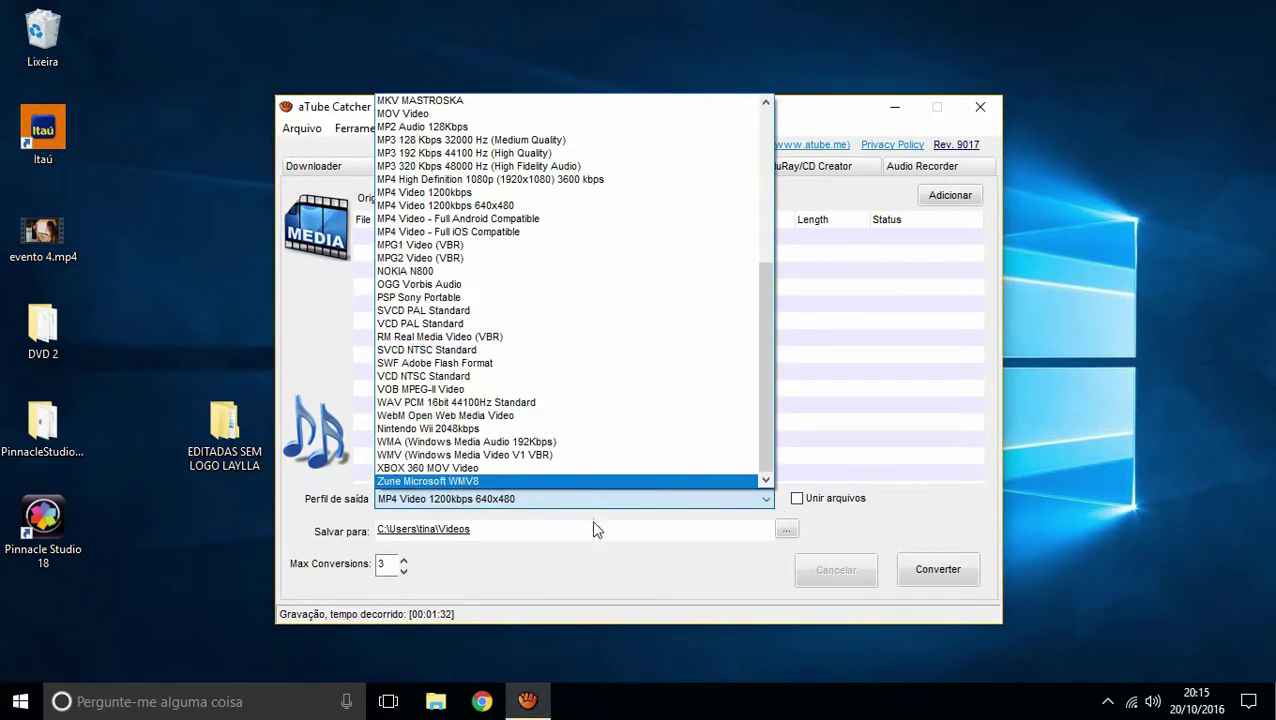
pyautogui.click(769, 507)
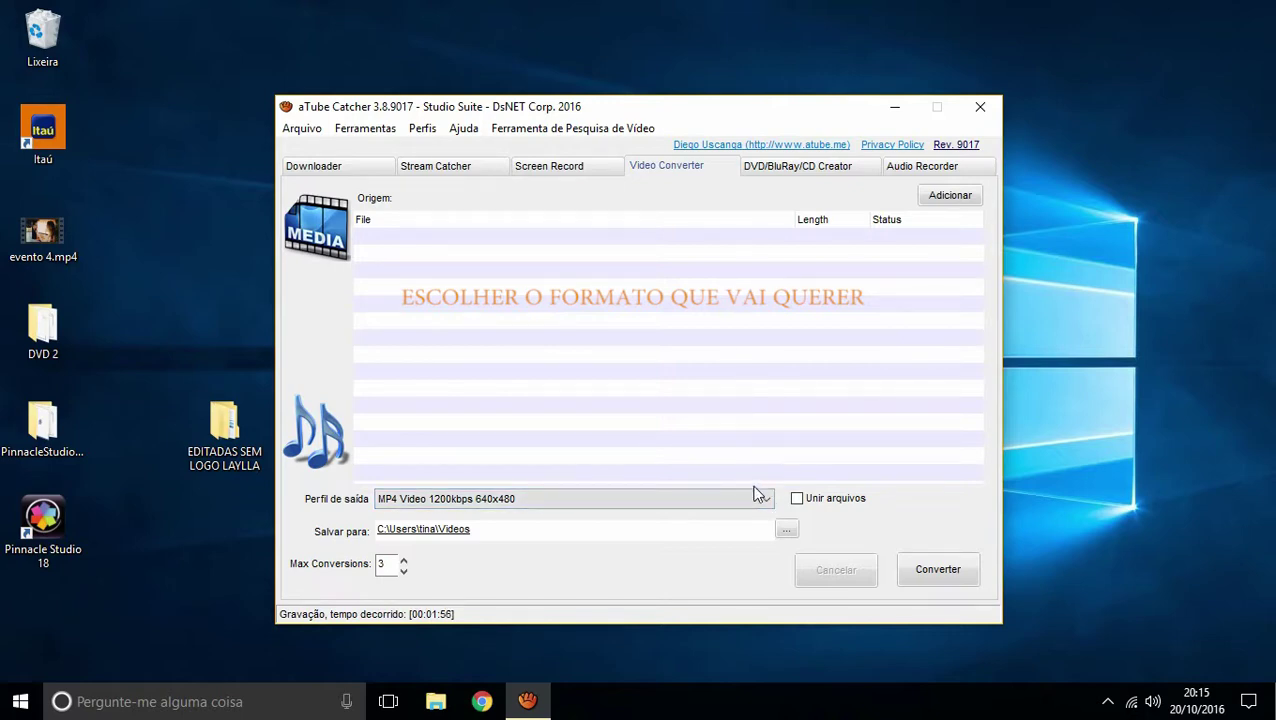
pyautogui.click(770, 499)
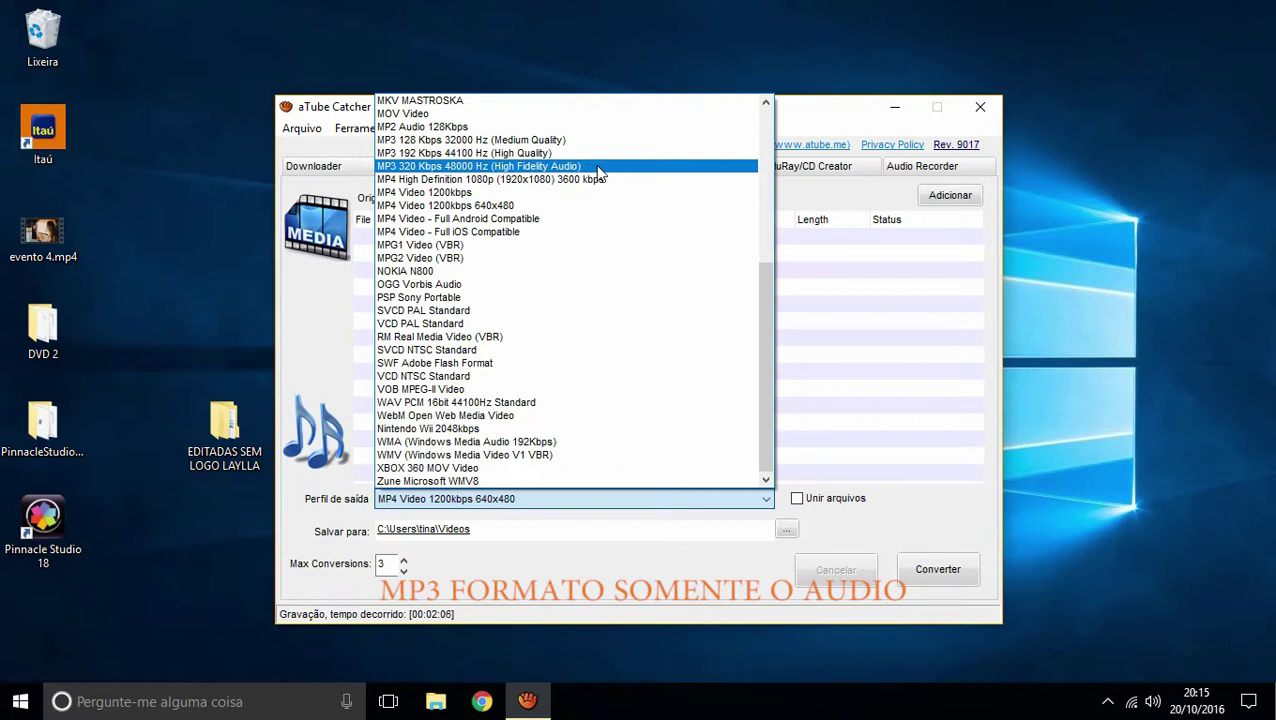
pyautogui.click(829, 316)
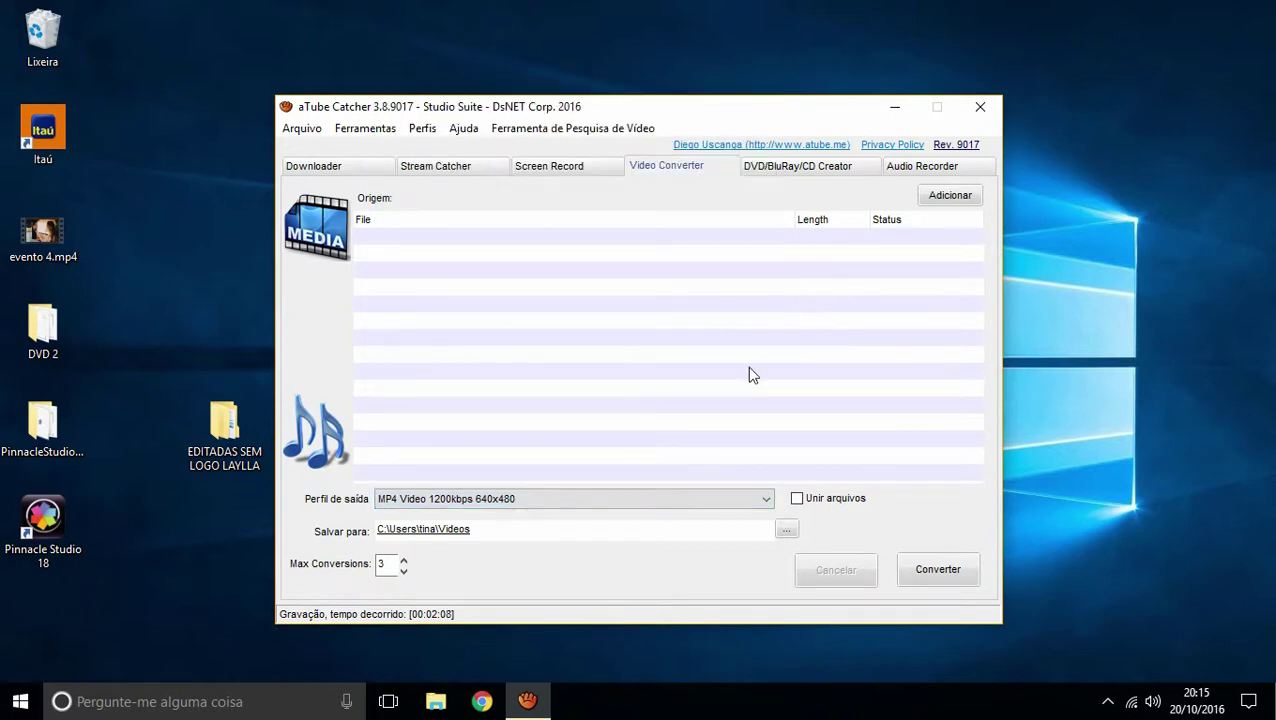
pyautogui.click(349, 175)
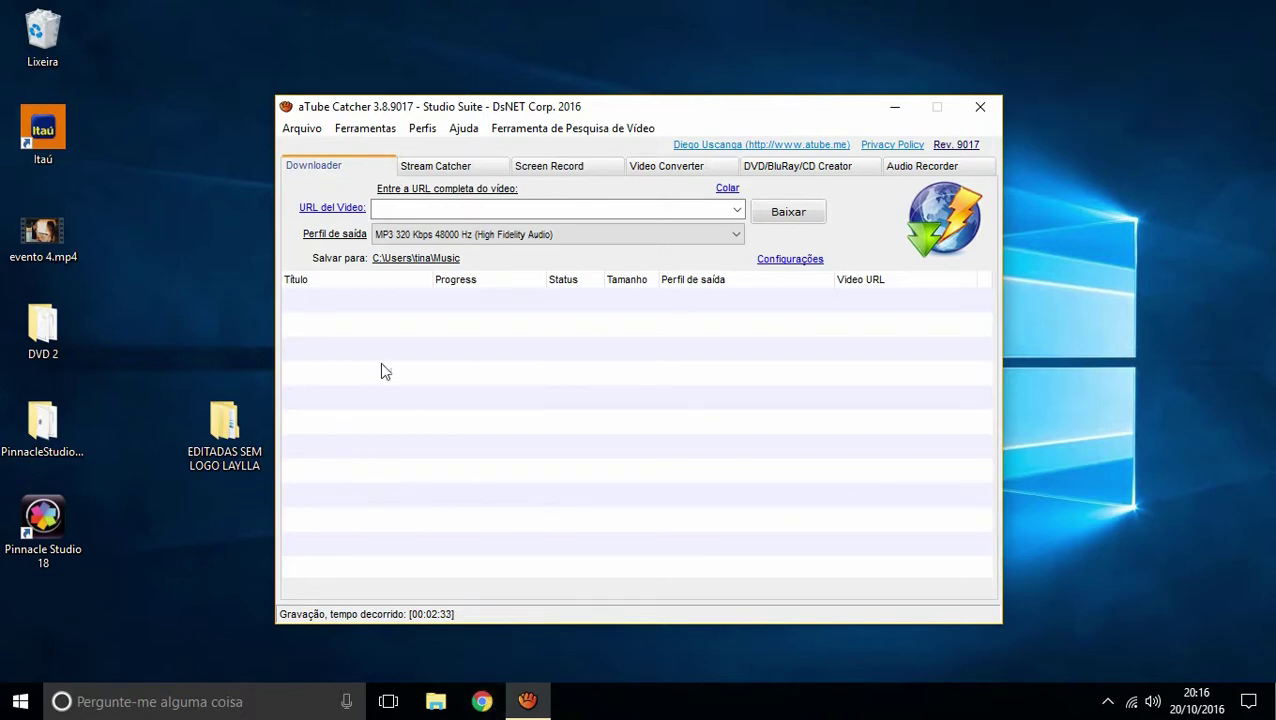
# - Switch to Chrome, search Google for youtube and open the YouTube home page from the results
pyautogui.click(482, 701)
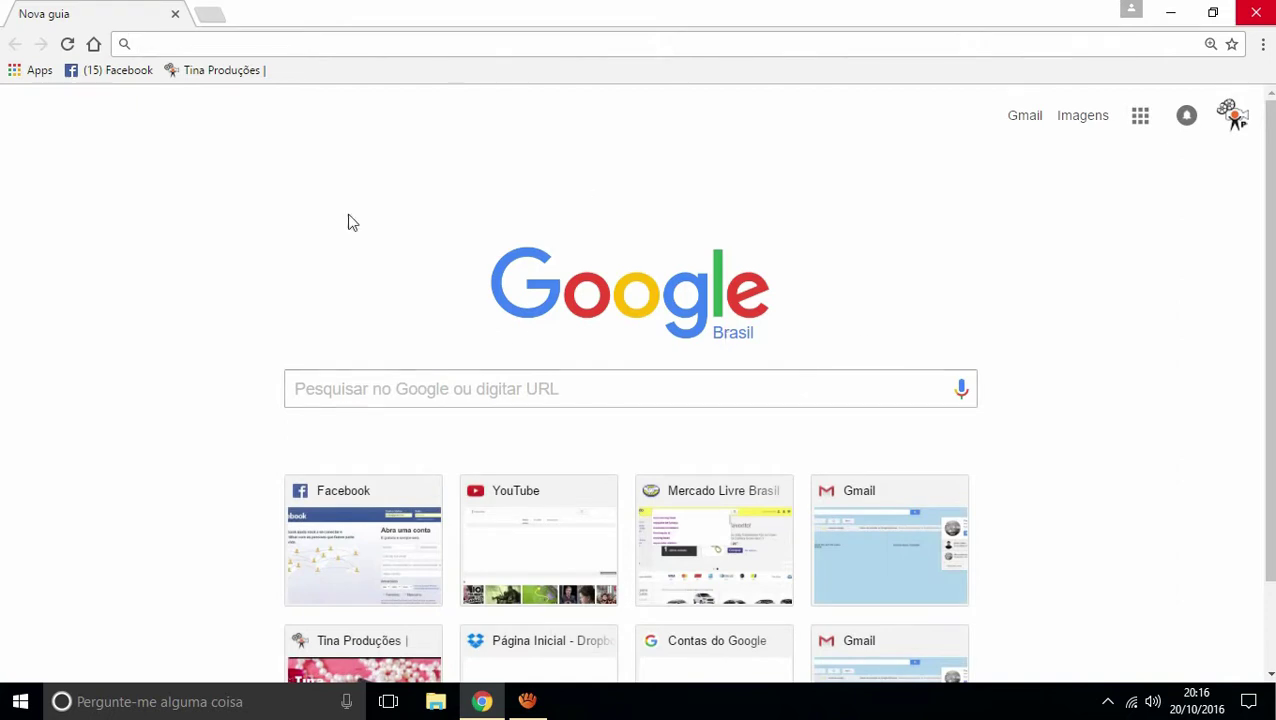
pyautogui.click(515, 393)
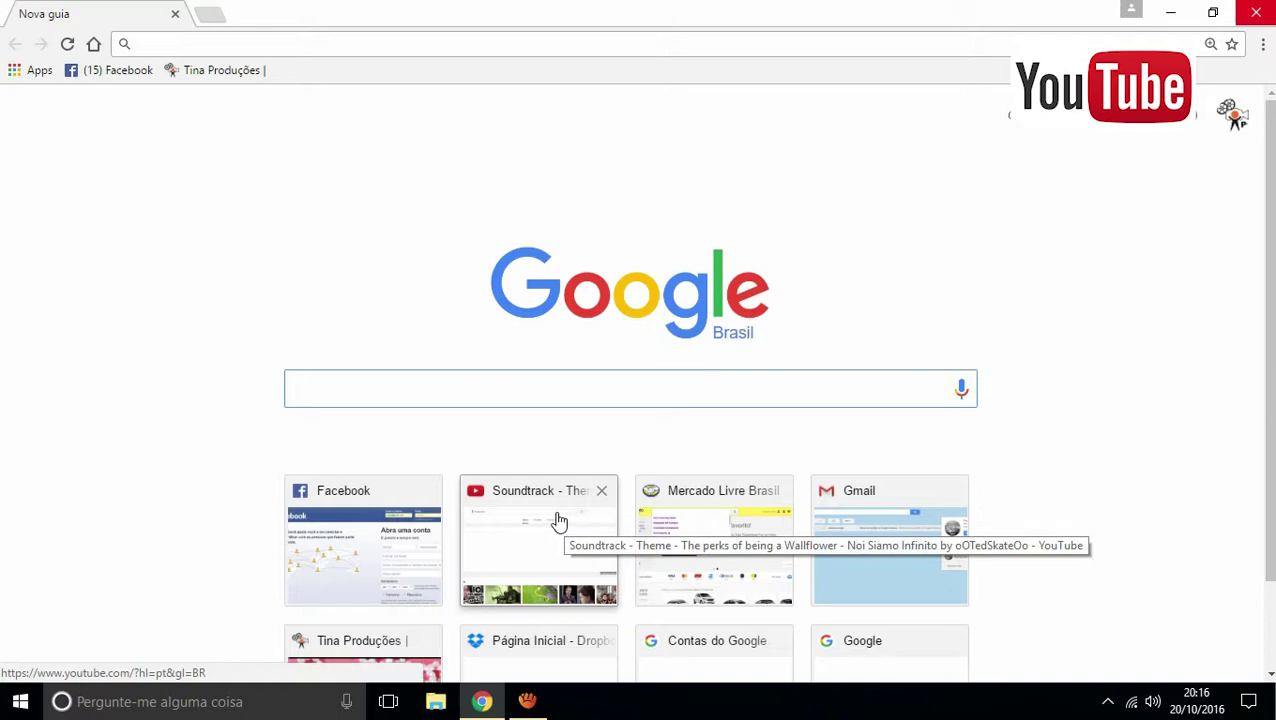
pyautogui.write('YOU')
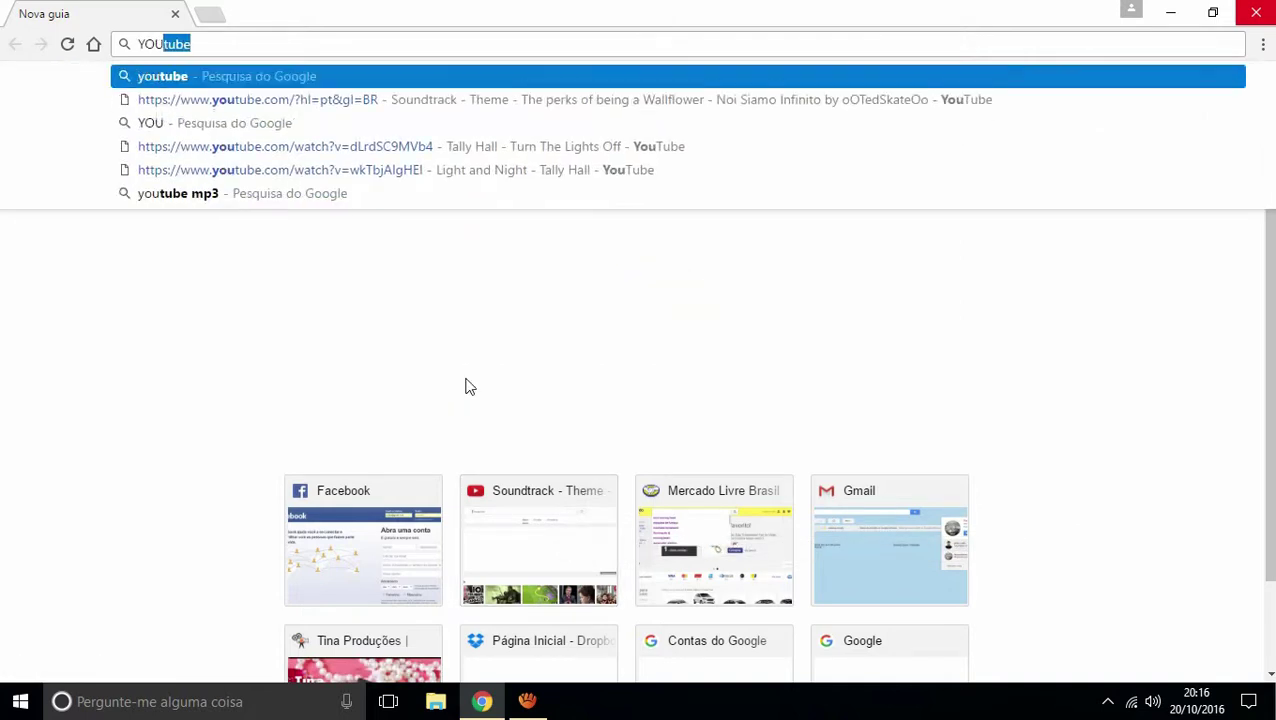
pyautogui.press('Delete')
pyautogui.press('Down')
pyautogui.click(204, 105)
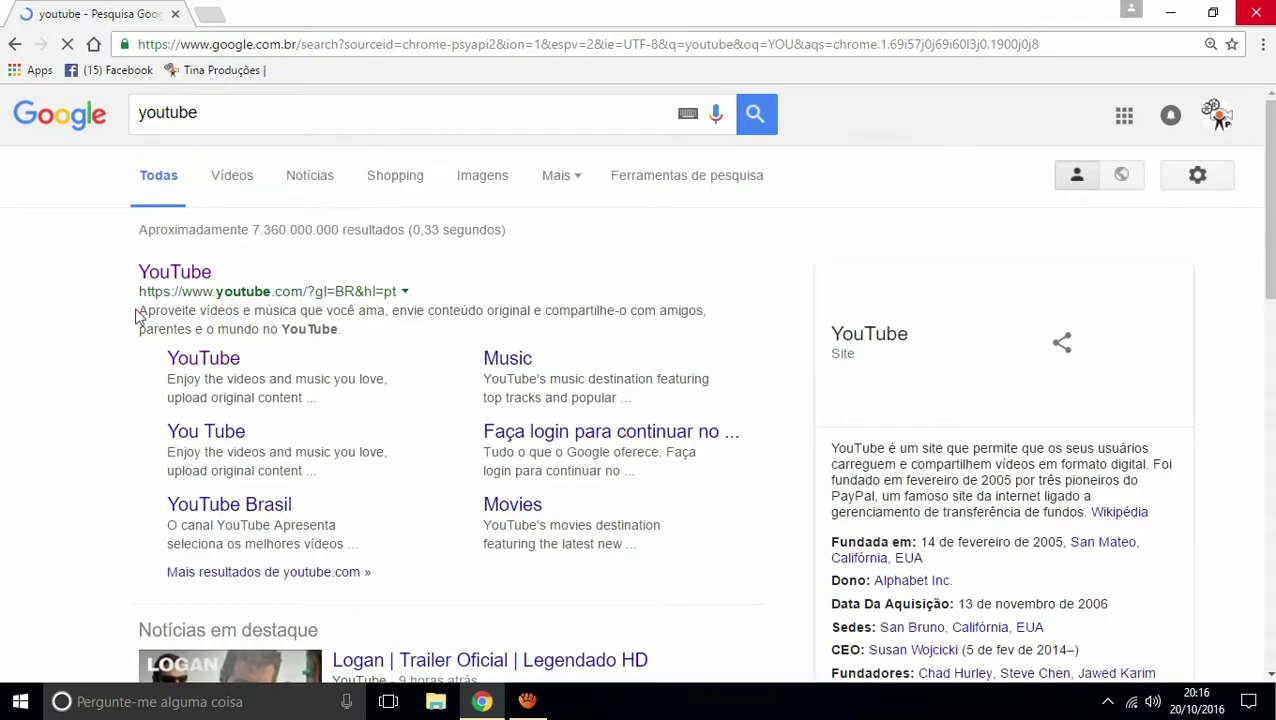
pyautogui.click(187, 283)
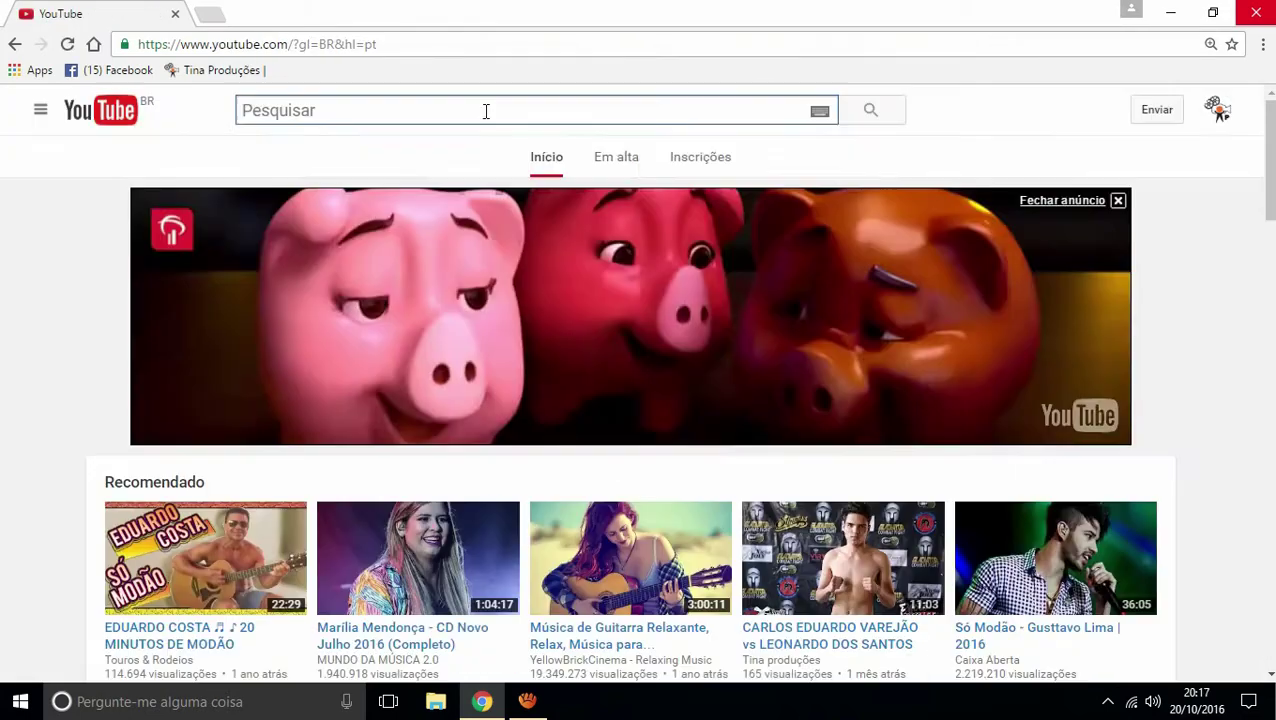
# - Search YouTube for "tina produções" and open the Tina produções channel to see its videos
pyautogui.click(485, 110)
pyautogui.write('TINA')
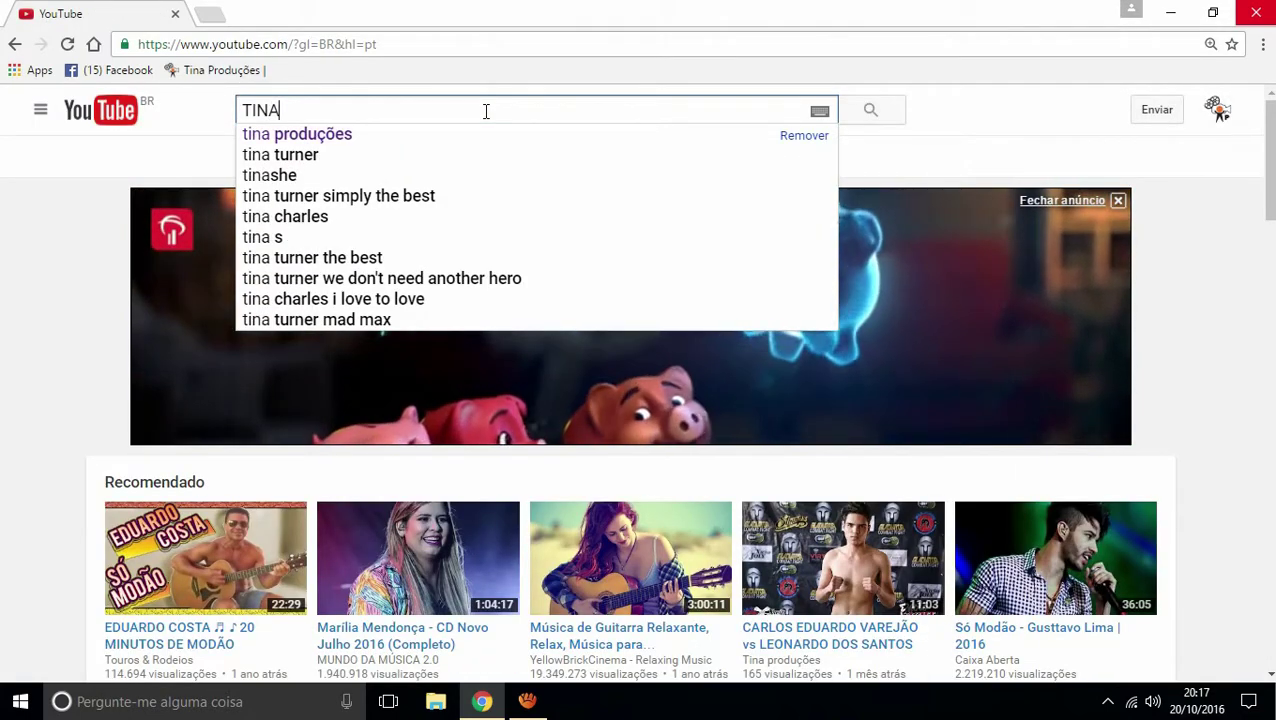
pyautogui.click(300, 137)
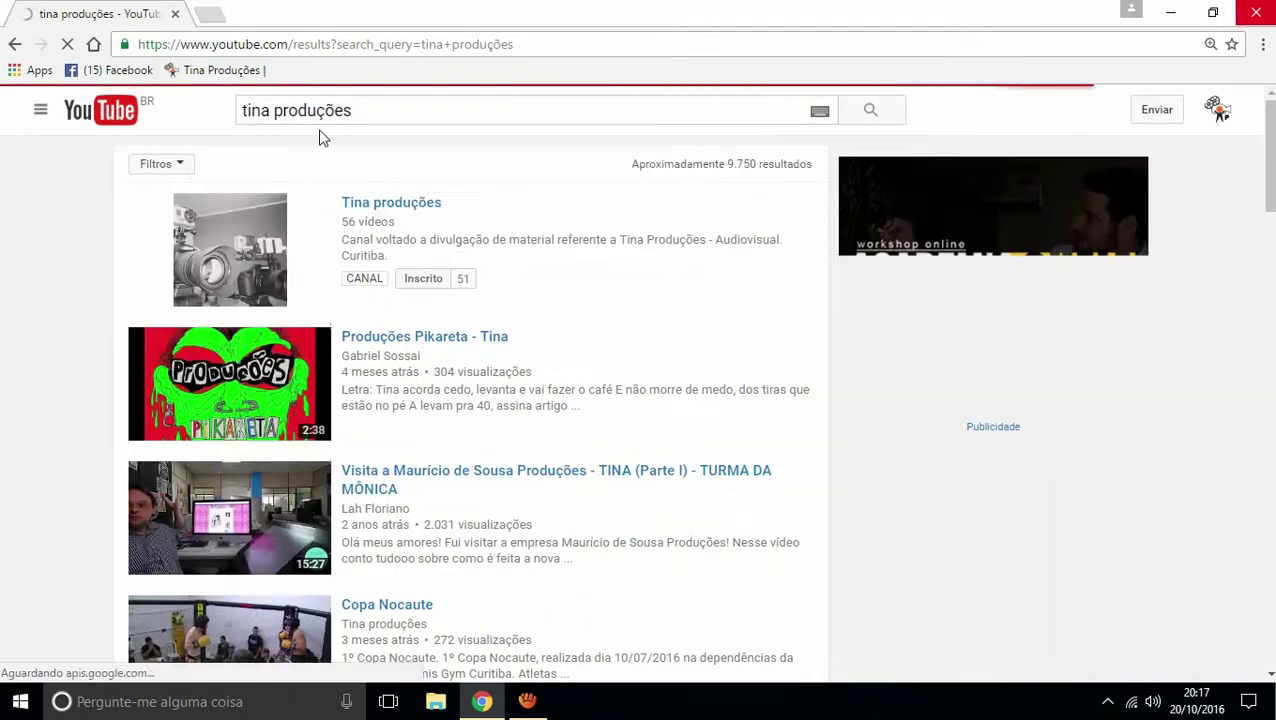
pyautogui.click(386, 206)
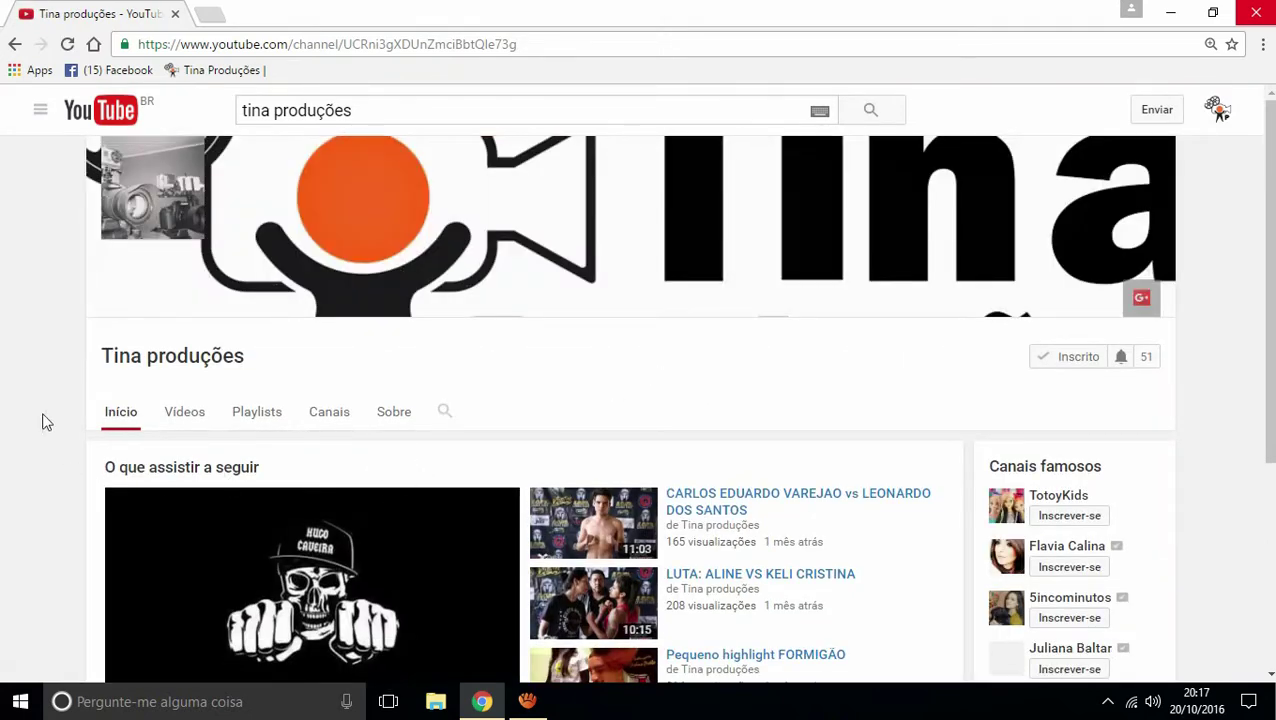
pyautogui.scroll(-2, 62, 400)
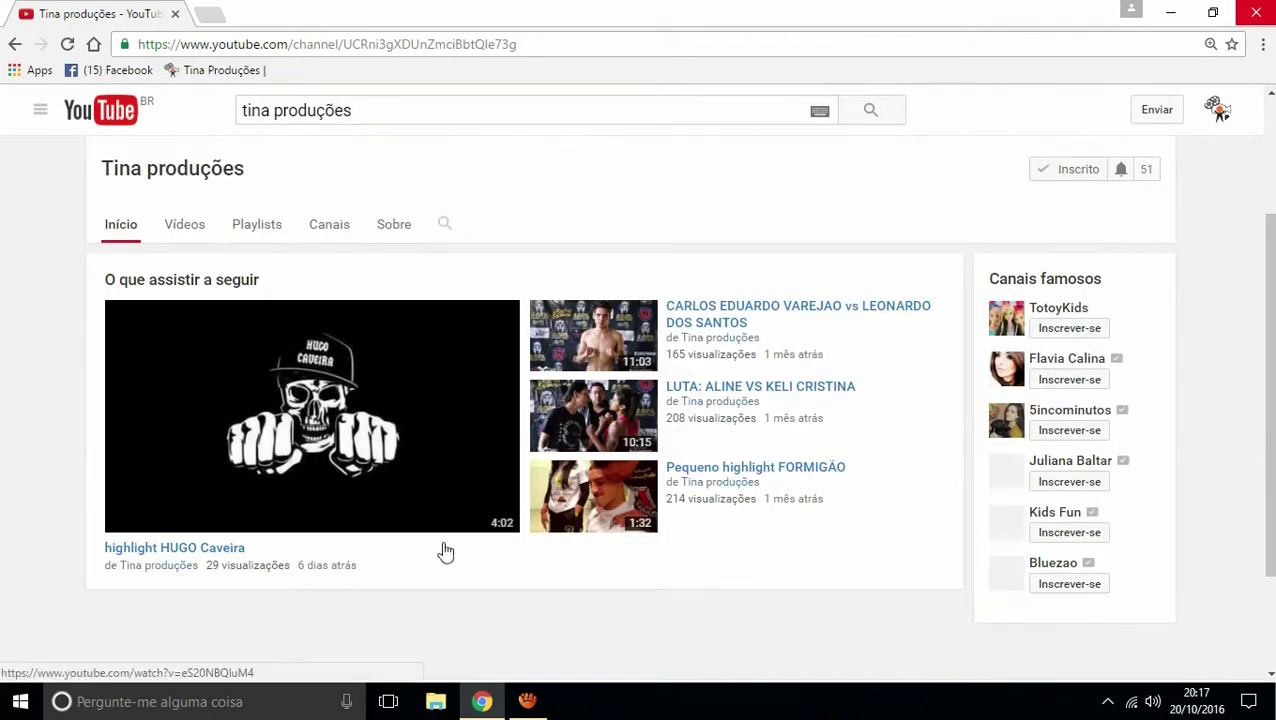
# - Search YouTube for XUXA and return to the Tina produções channel
pyautogui.moveTo(390, 118); pyautogui.dragTo(214, 116)
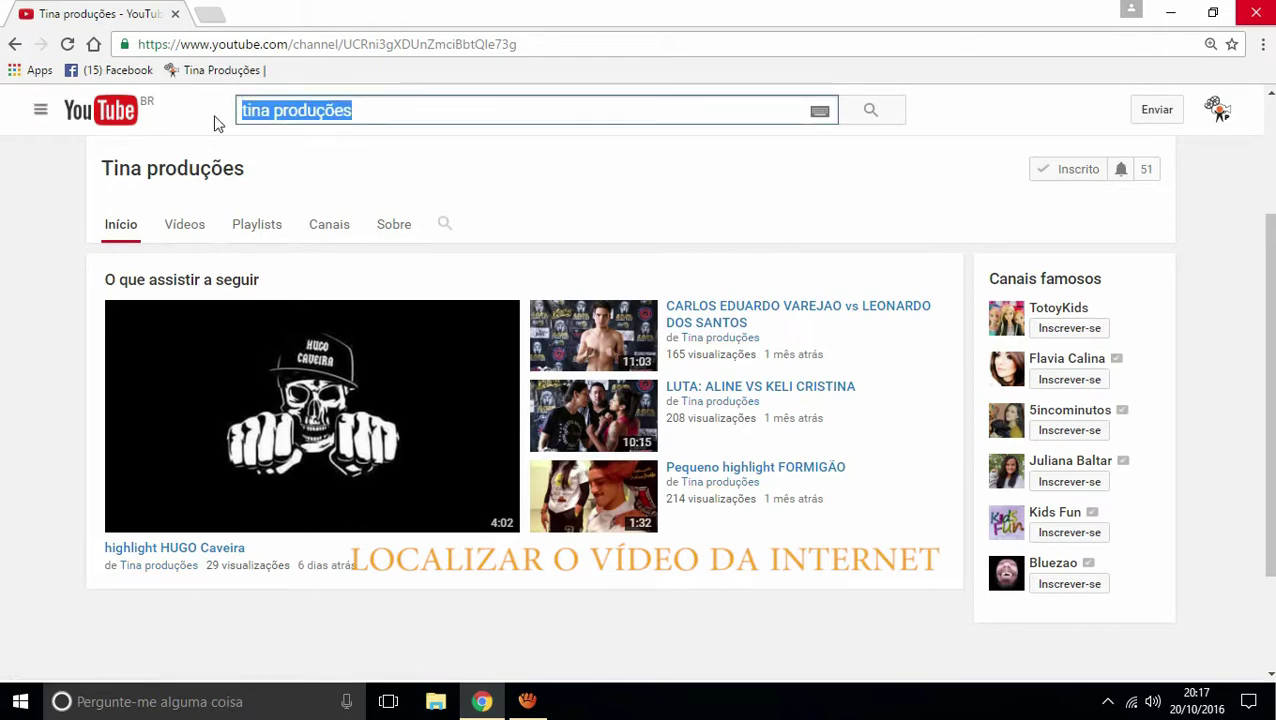
pyautogui.write('XUXA')
pyautogui.press('Return')
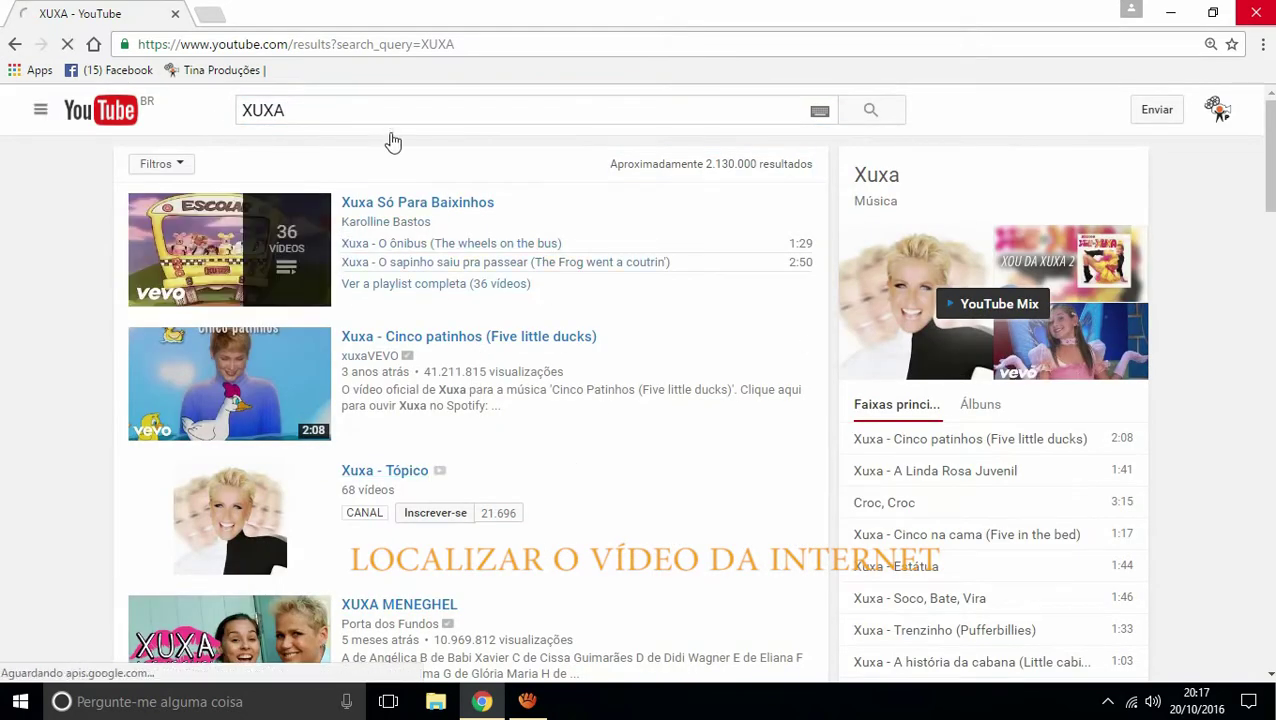
pyautogui.click(14, 46)
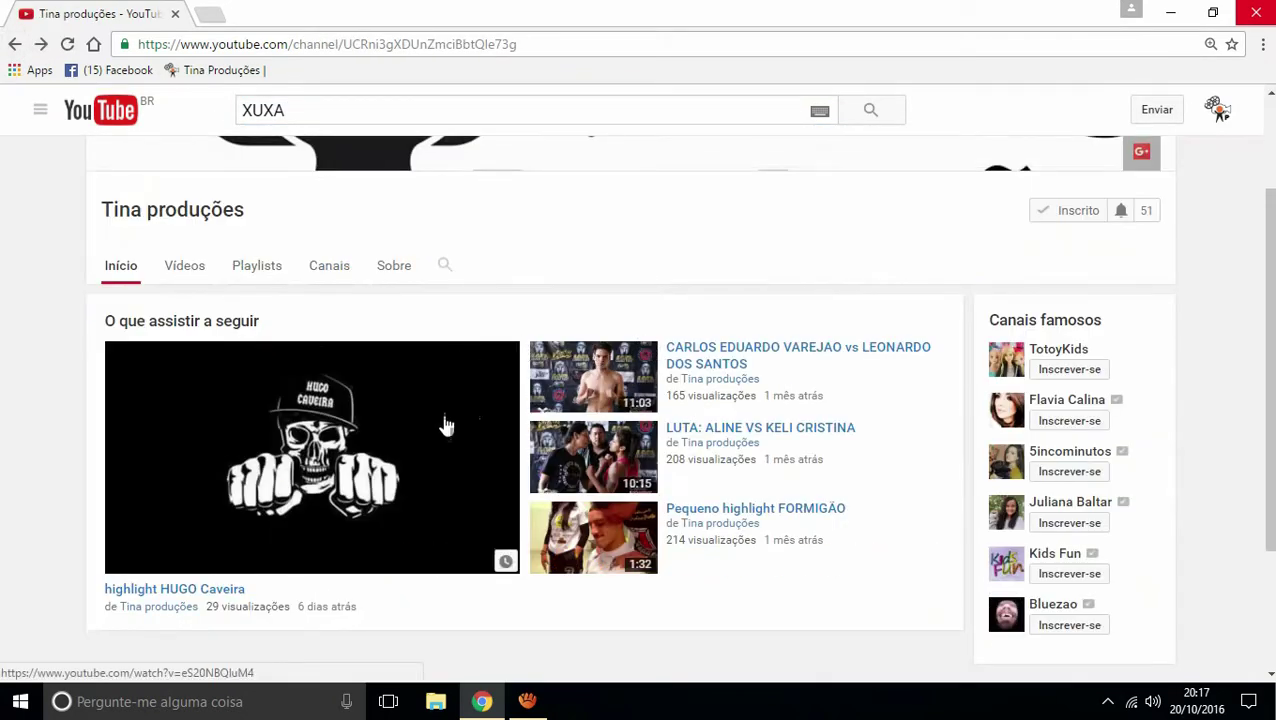
# - Open the "highlight HUGO Caveira" video, mute its sound and pause the playback
pyautogui.click(338, 478)
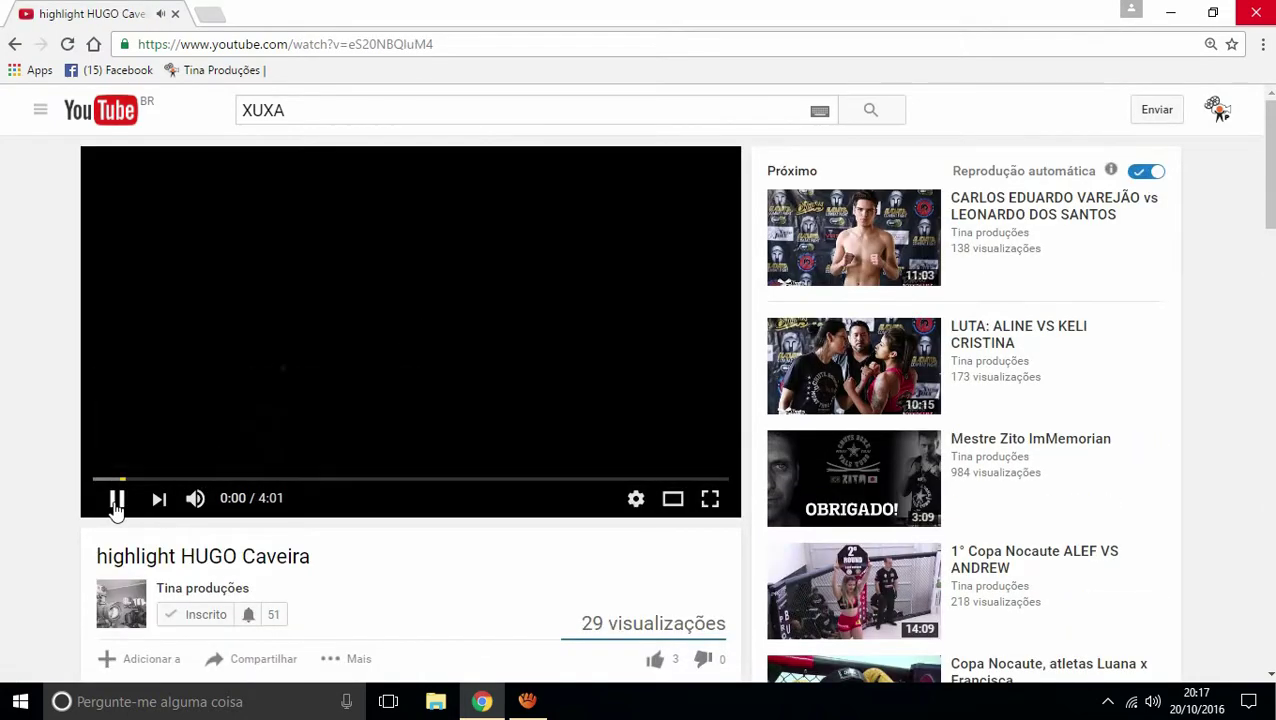
pyautogui.click(116, 500)
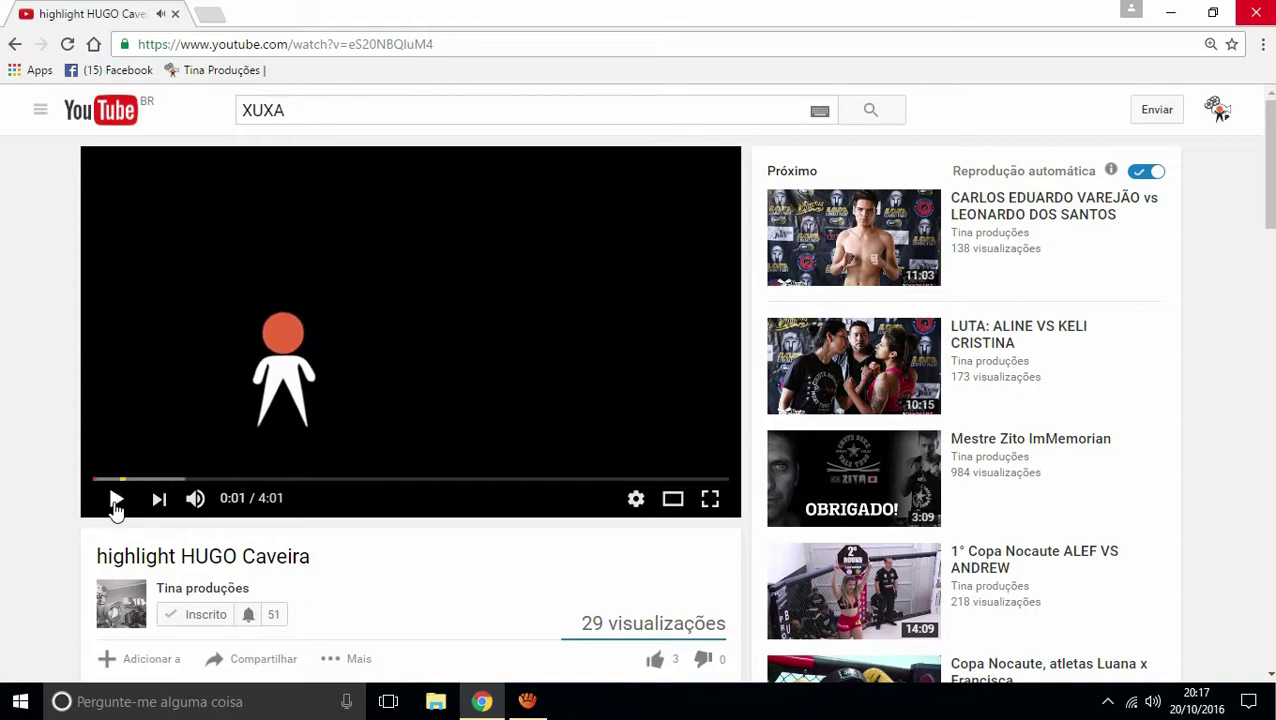
pyautogui.click(115, 505)
pyautogui.click(195, 500)
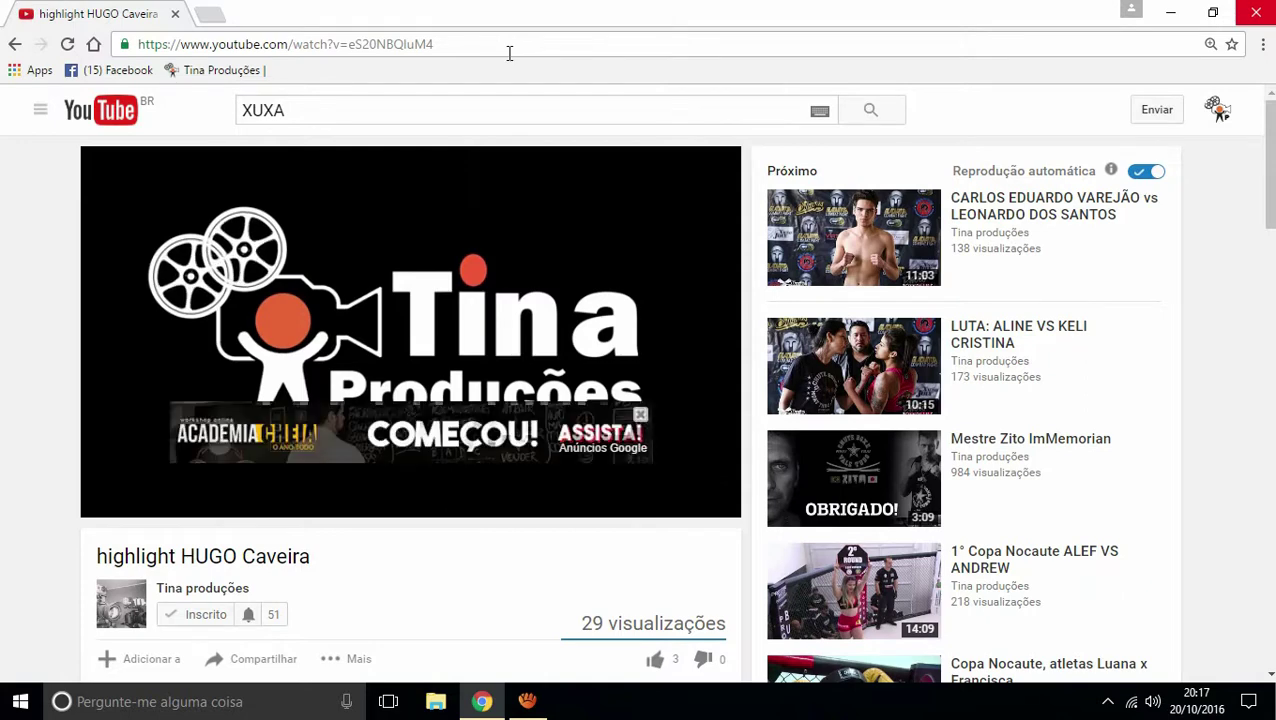
pyautogui.click(116, 495)
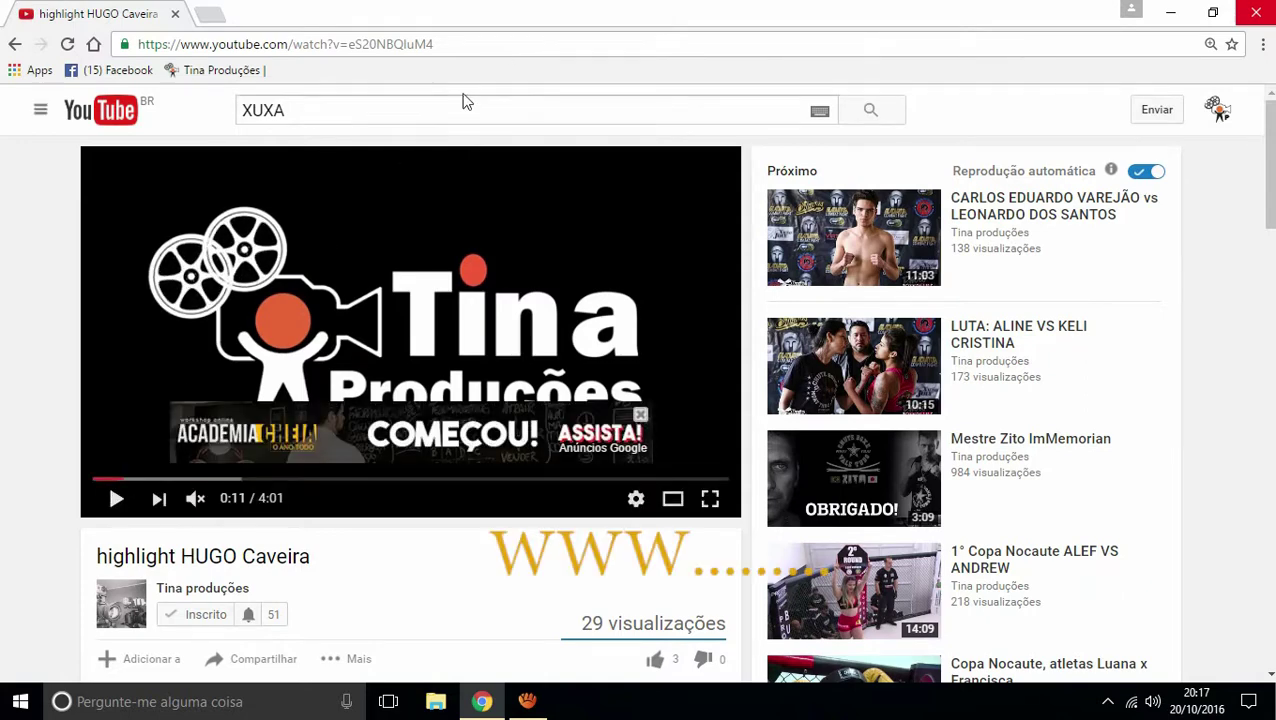
# - Copy the full web address of the "highlight HUGO Caveira" video to the clipboard
pyautogui.click(478, 42)
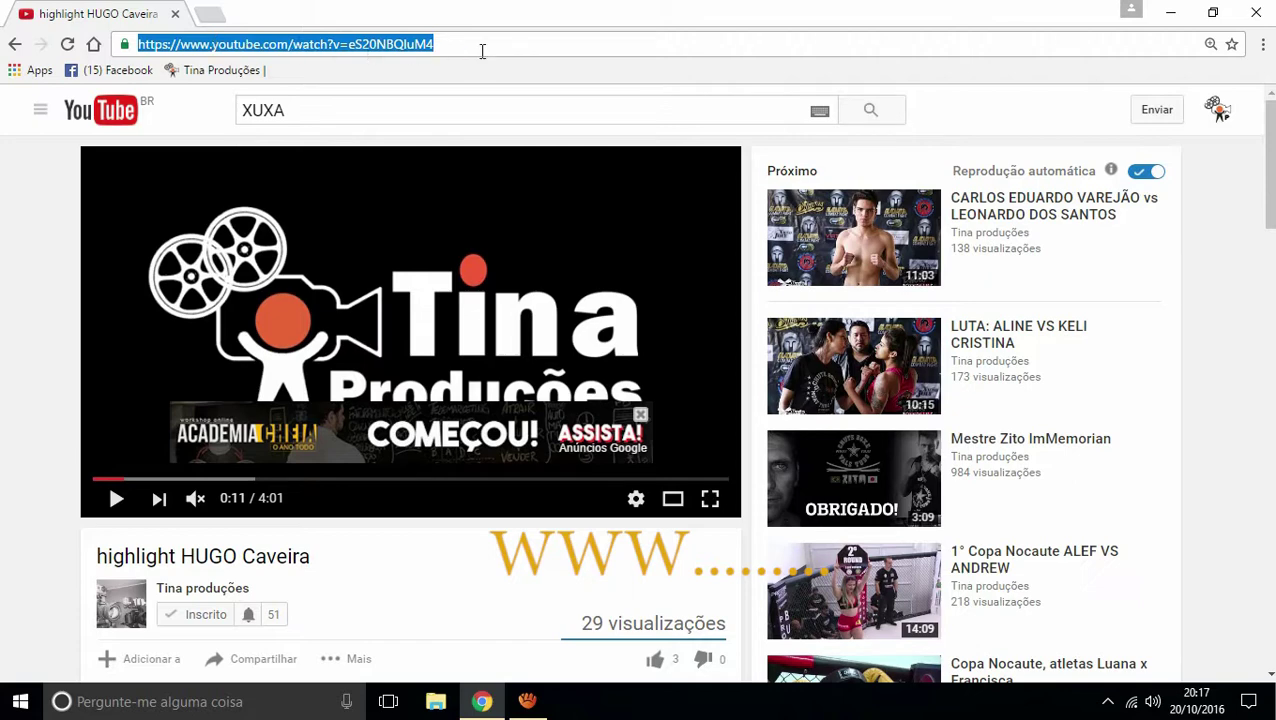
pyautogui.click(435, 197)
pyautogui.click(191, 353)
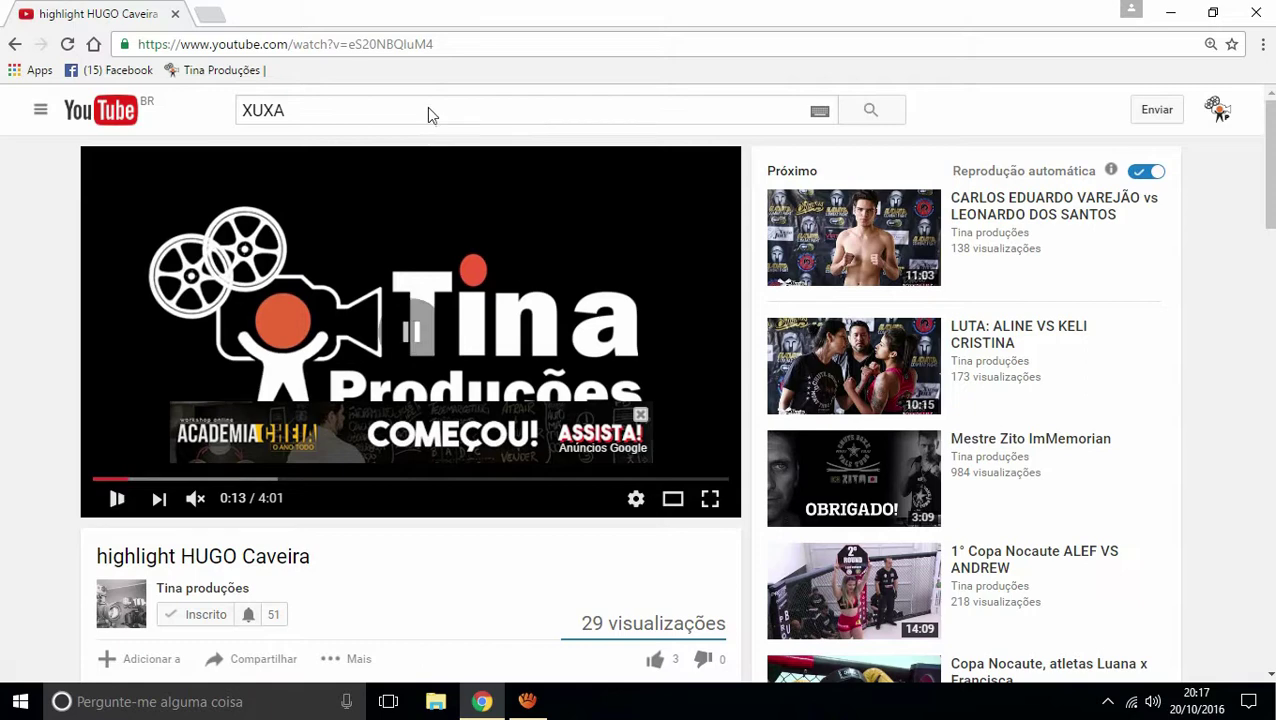
pyautogui.click(472, 41)
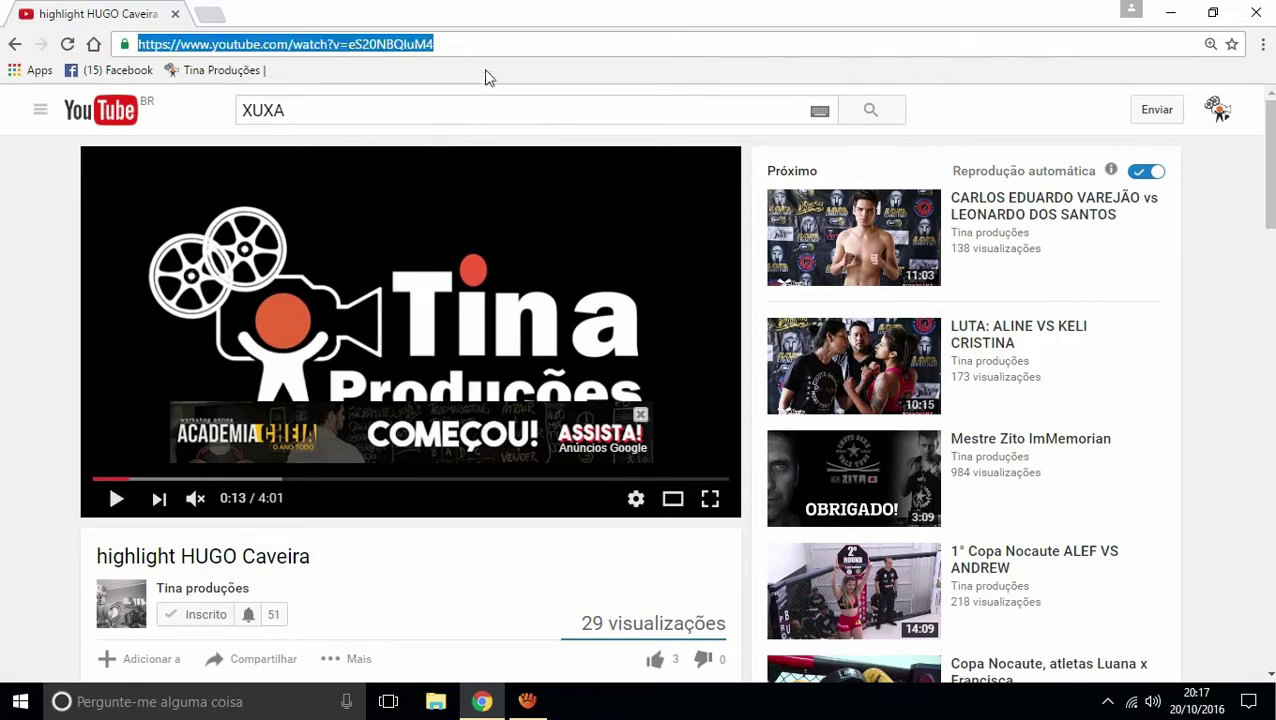
pyautogui.click(504, 46)
pyautogui.doubleClick(504, 46)
pyautogui.moveTo(457, 46); pyautogui.dragTo(115, 44)
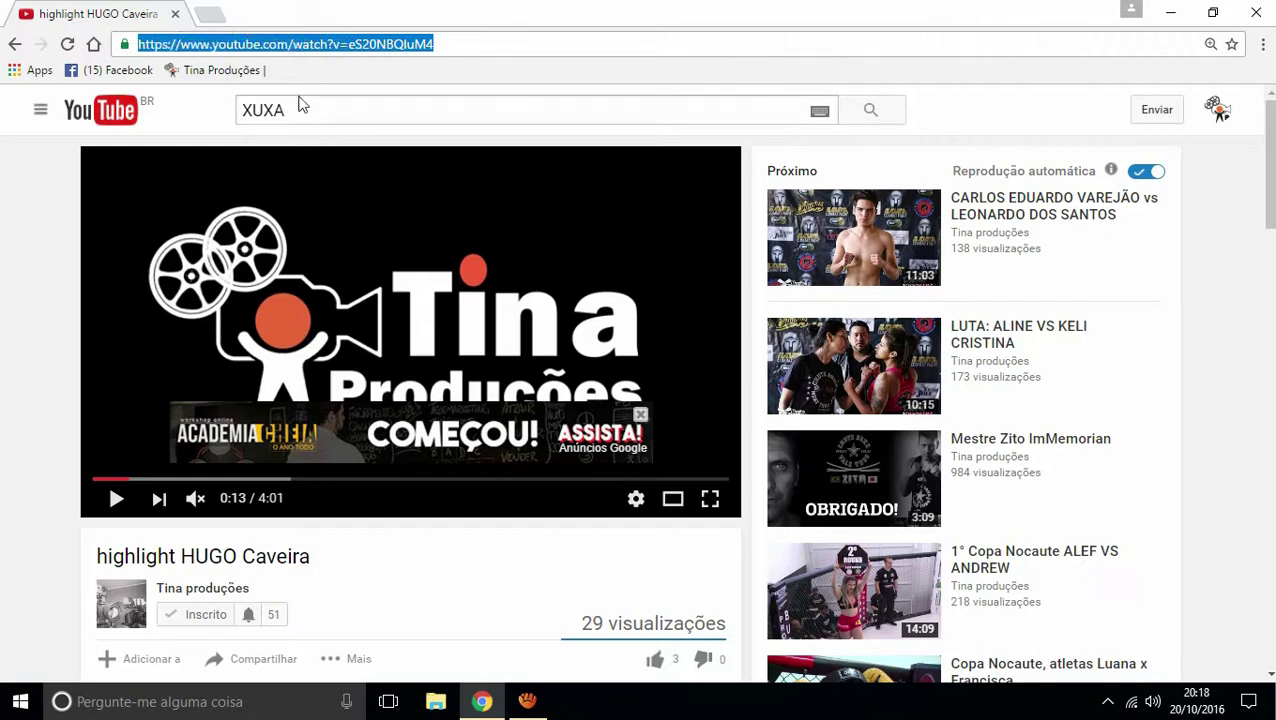
pyautogui.hotkey('ctrl', 'c')
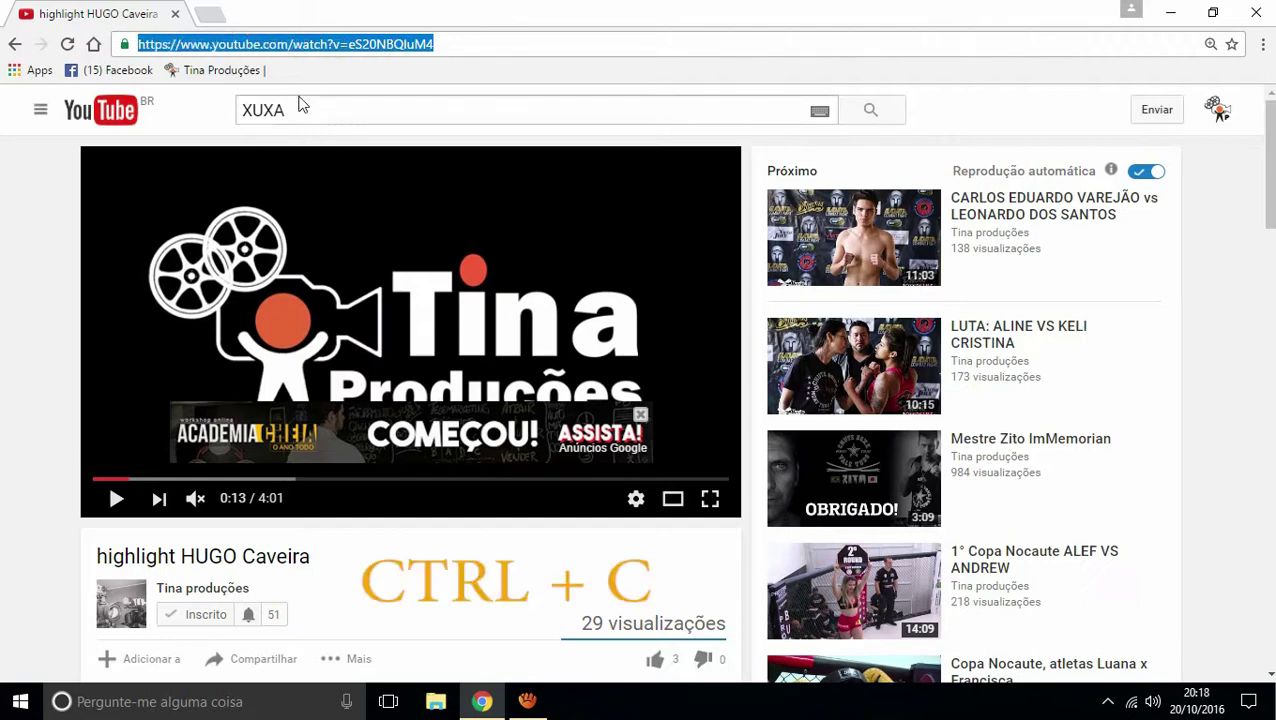
# - Minimize Chrome, switch to aTube Catcher and paste the copied YouTube link as the Downloader's video URL
pyautogui.click(527, 701)
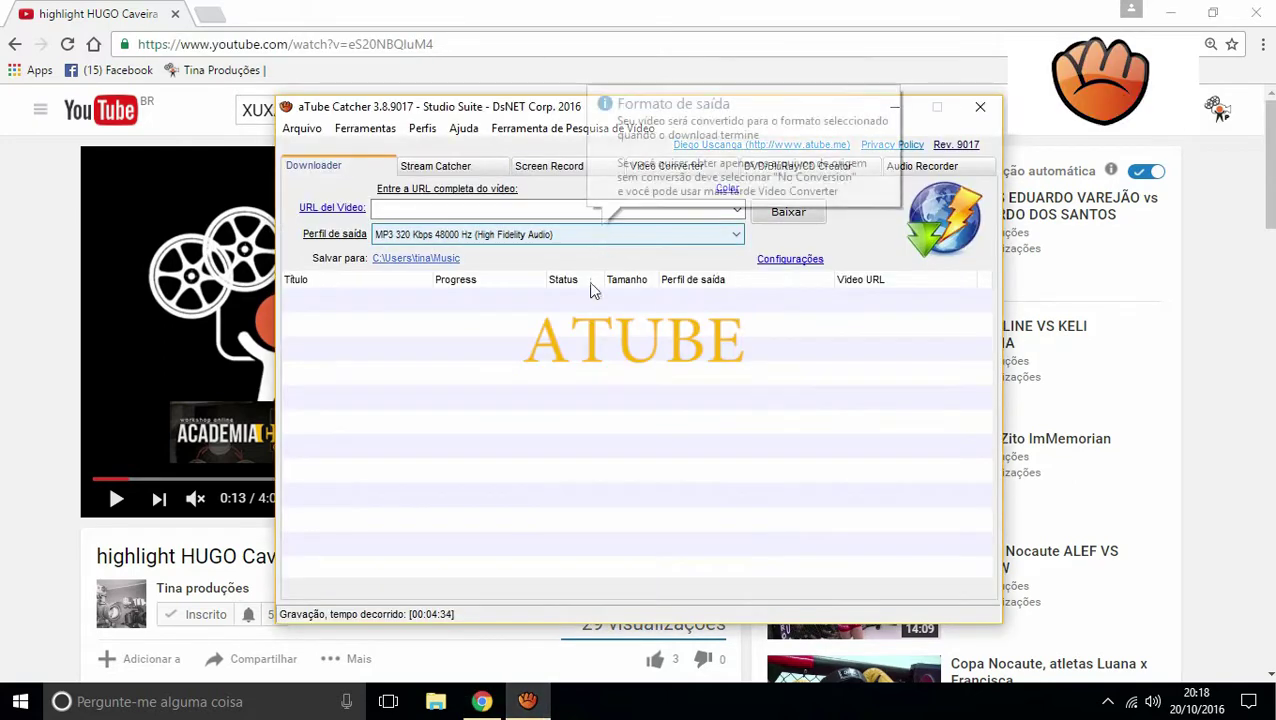
pyautogui.click(530, 702)
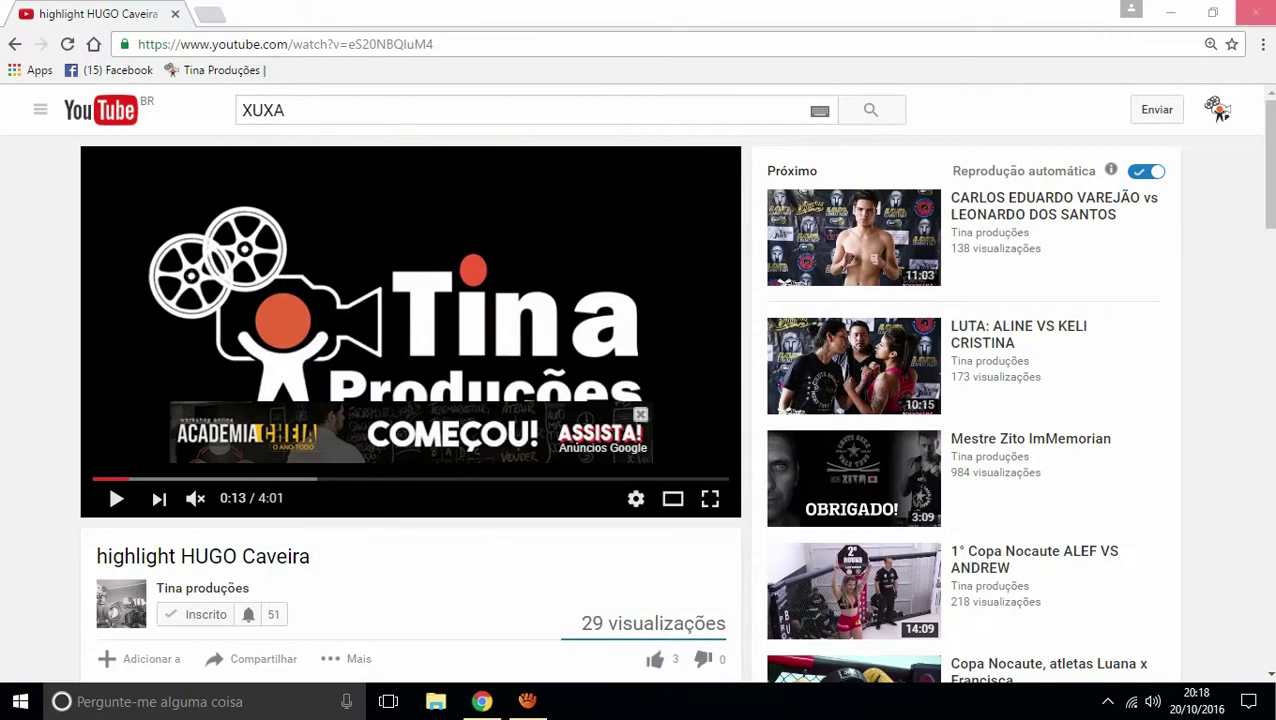
pyautogui.click(1170, 13)
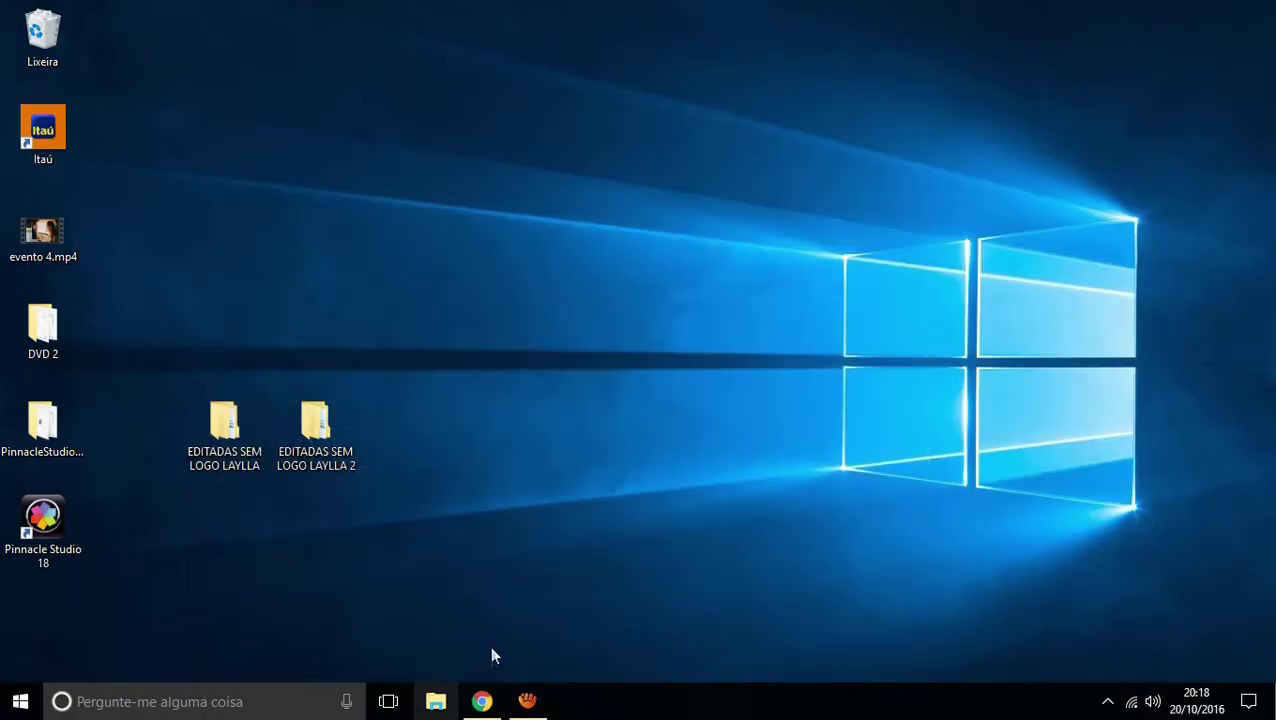
pyautogui.click(527, 701)
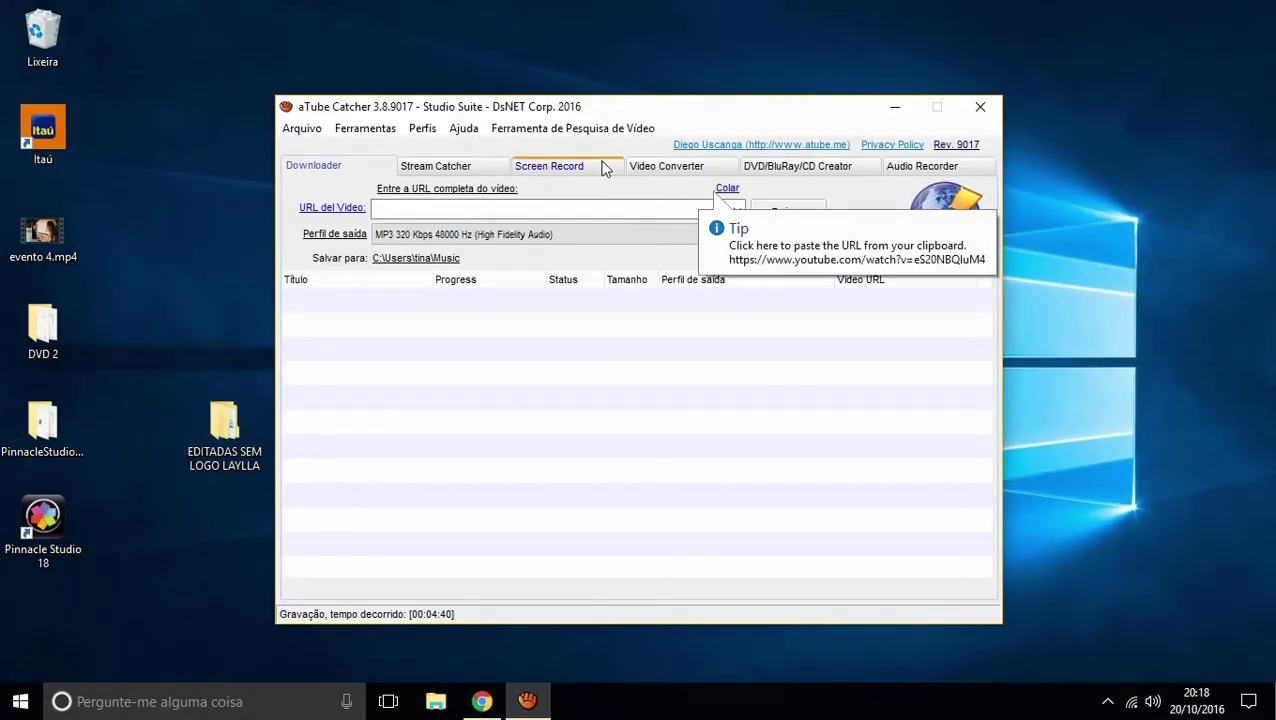
pyautogui.click(619, 209)
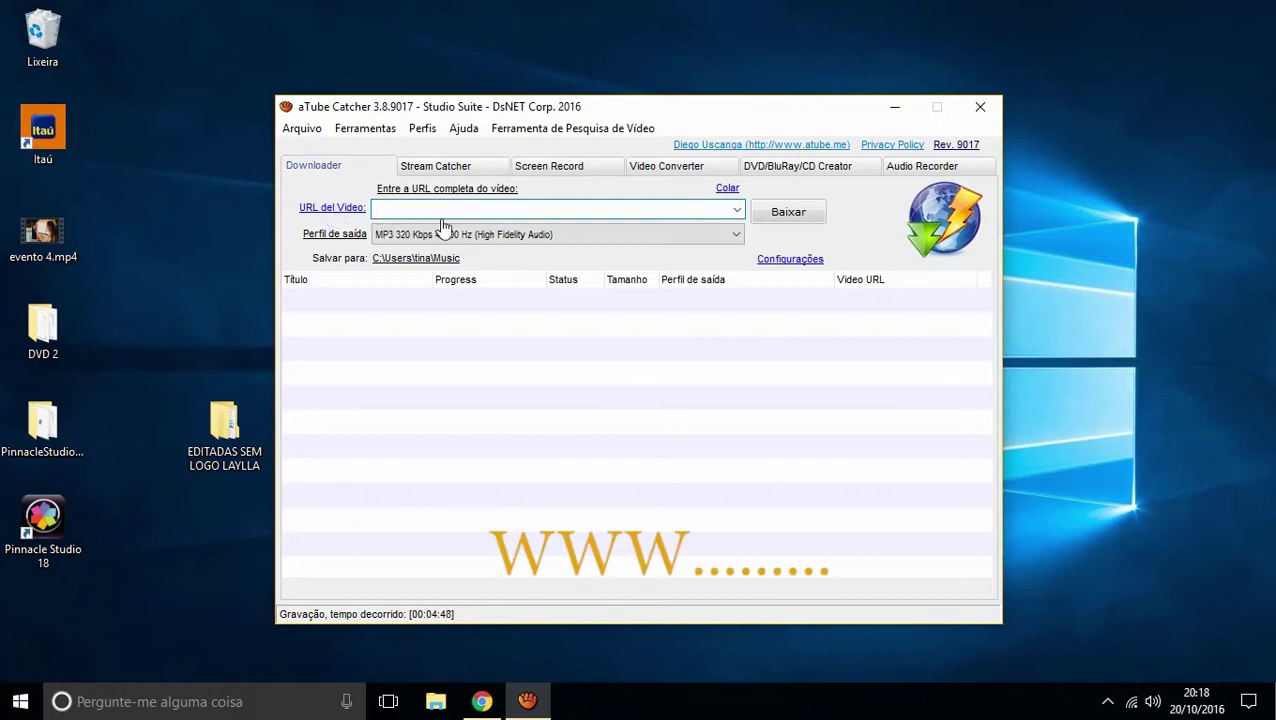
pyautogui.hotkey('ctrl', 'v')
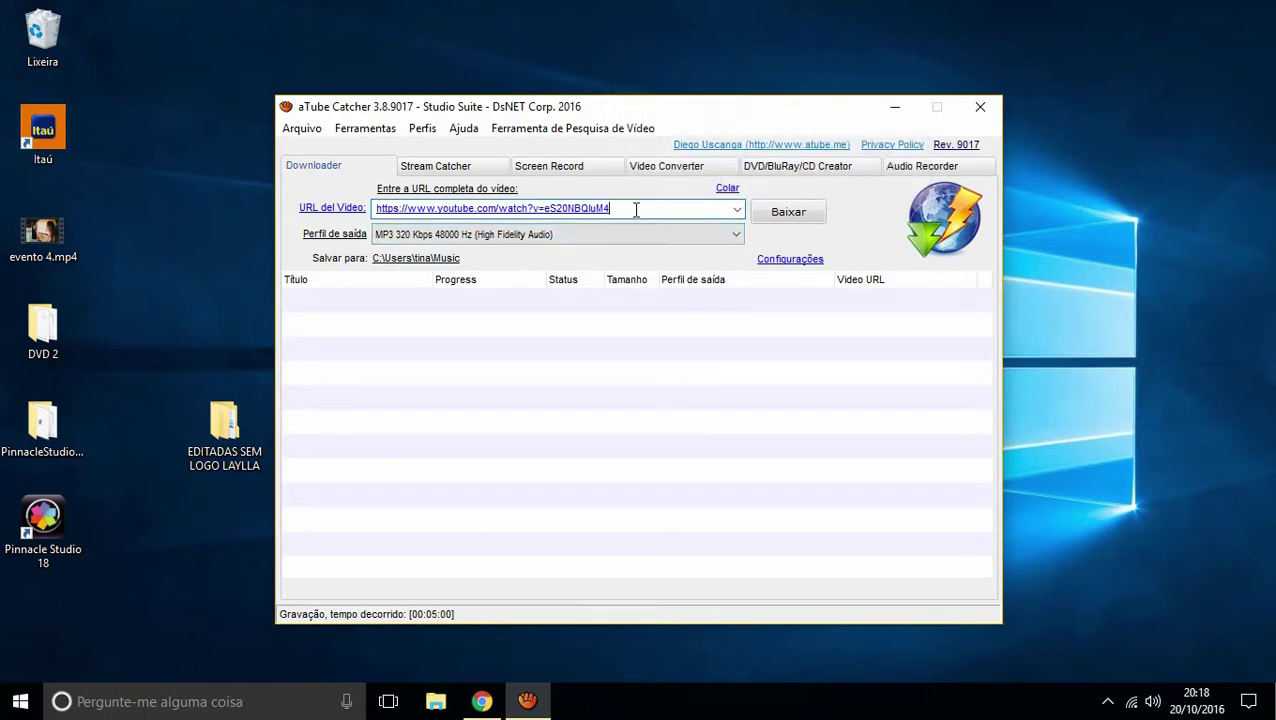
# - Switch back to Chrome to show the "highlight HUGO Caveira" video page again
pyautogui.click(527, 701)
pyautogui.click(527, 701)
pyautogui.click(482, 701)
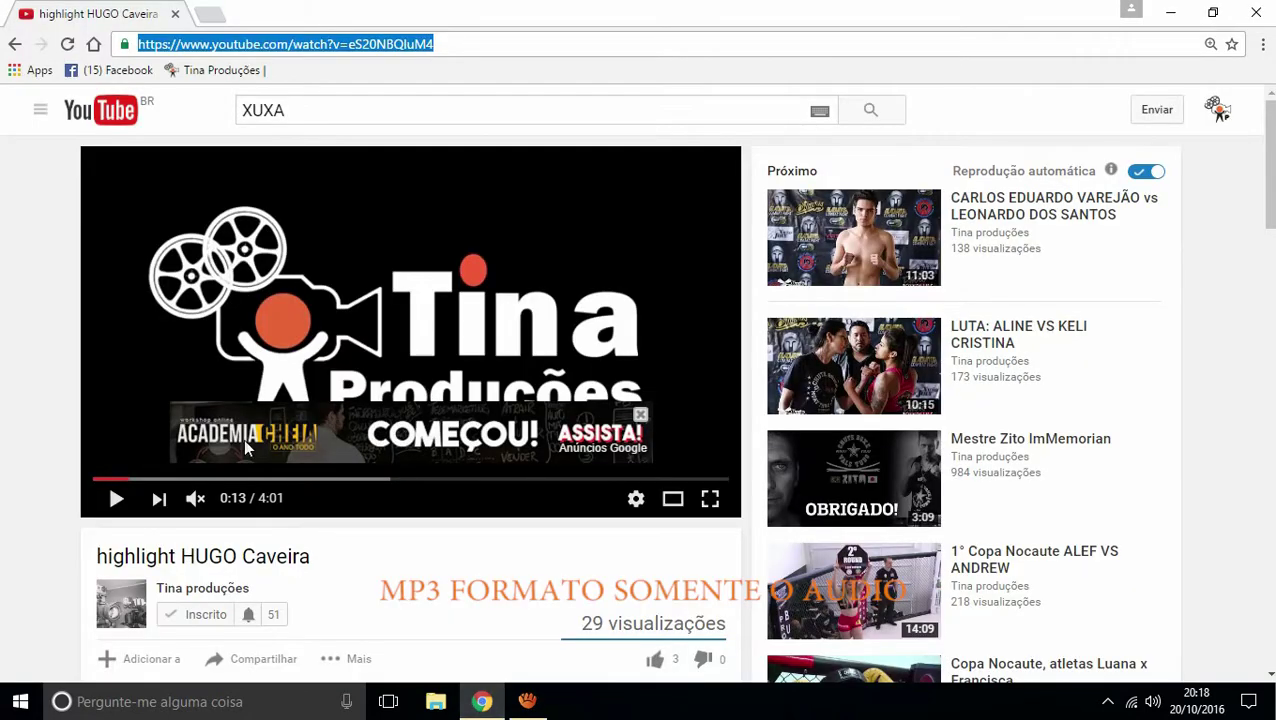
# - Play the "highlight HUGO Caveira" video briefly with sound, closing its overlay ad, and mute and pause it again
pyautogui.click(120, 500)
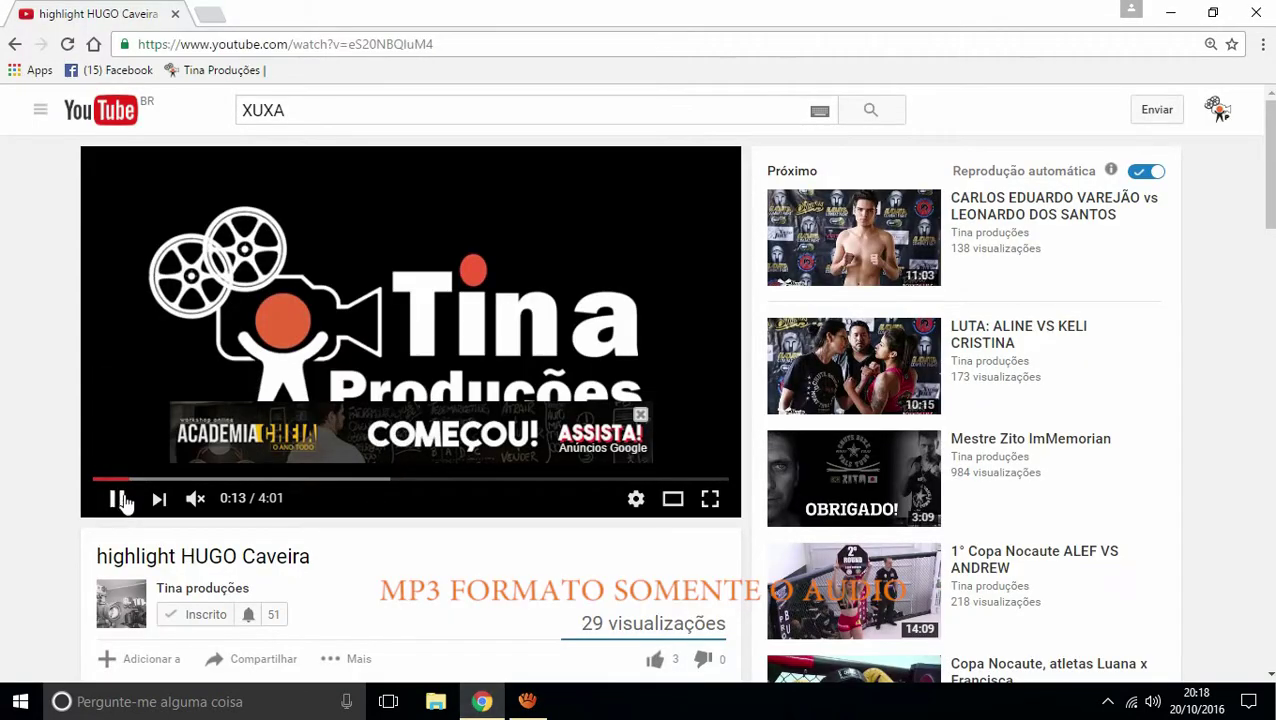
pyautogui.click(194, 499)
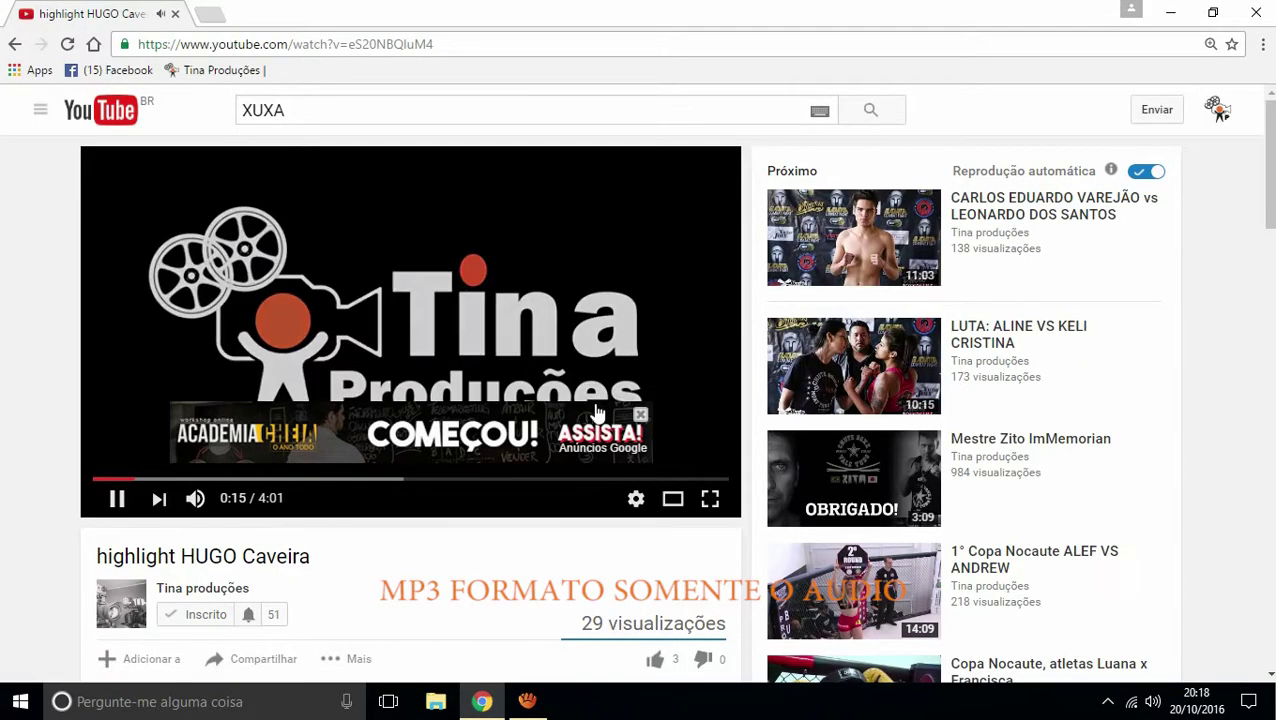
pyautogui.click(640, 414)
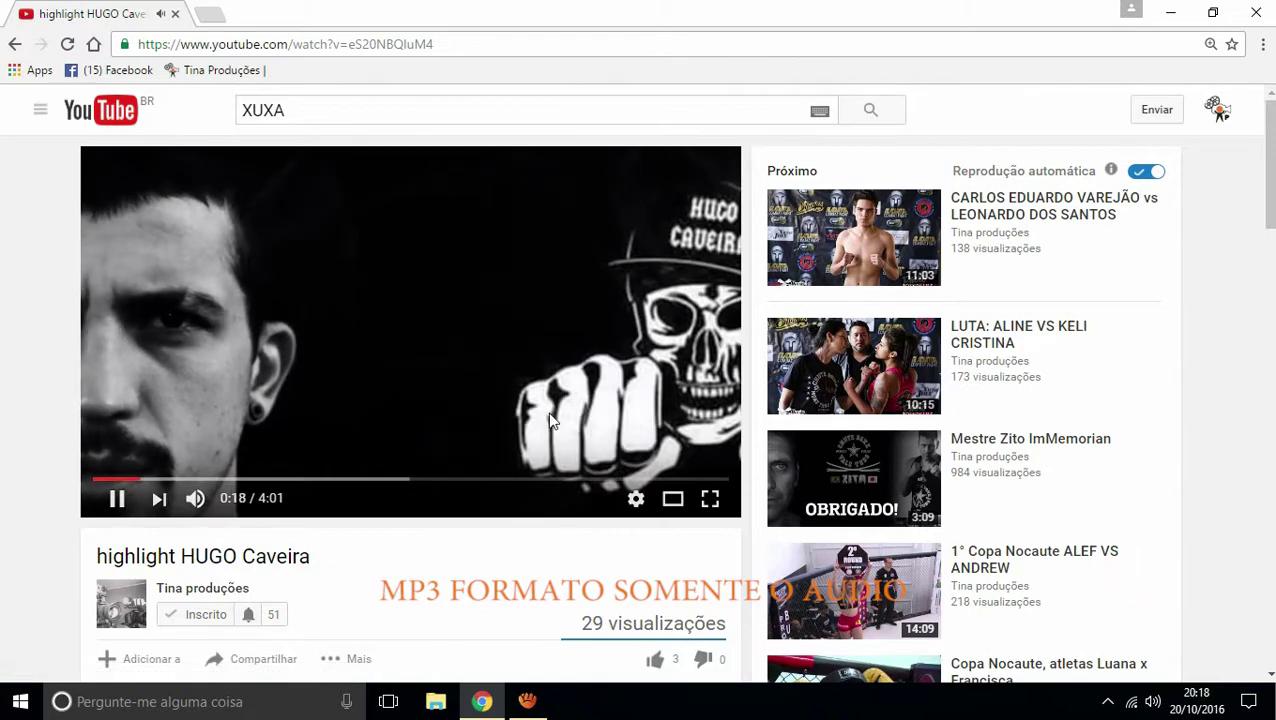
pyautogui.click(197, 505)
pyautogui.click(160, 180)
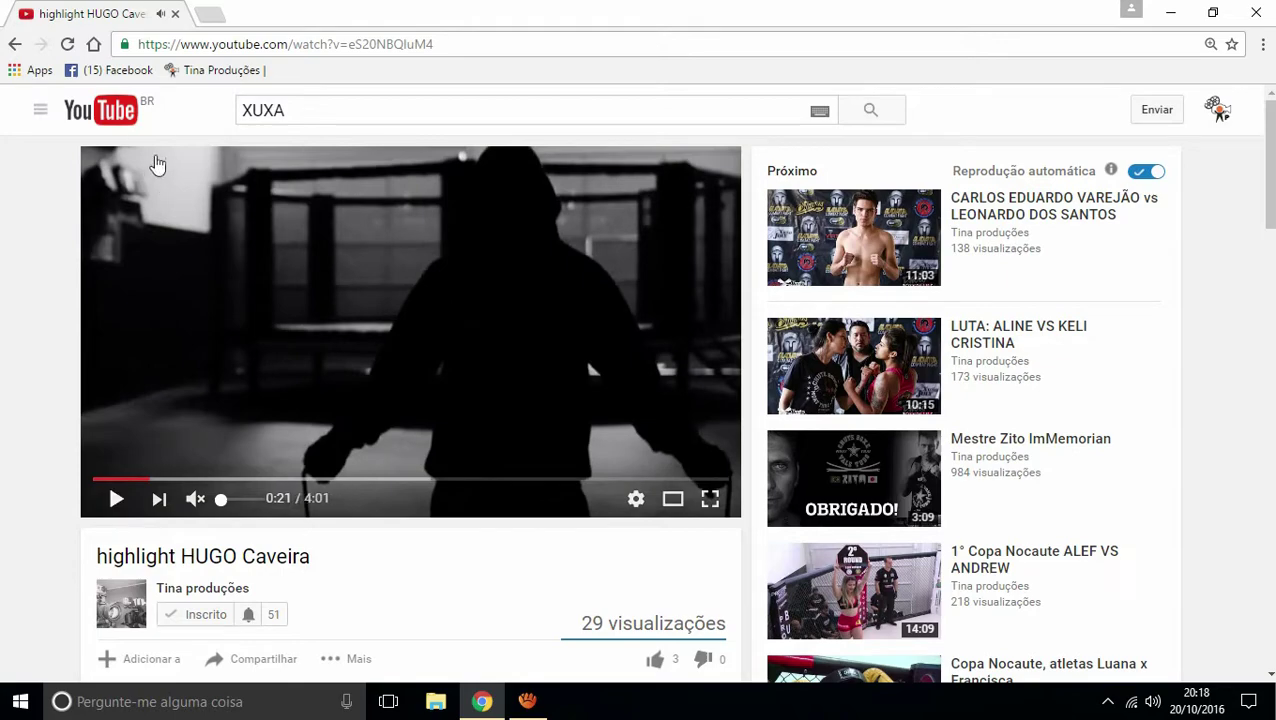
# - Switch to aTube Catcher with Chrome minimized and set the output profile to MP4 High Definition 1080p (1920x1080) 3600 kbps
pyautogui.click(527, 701)
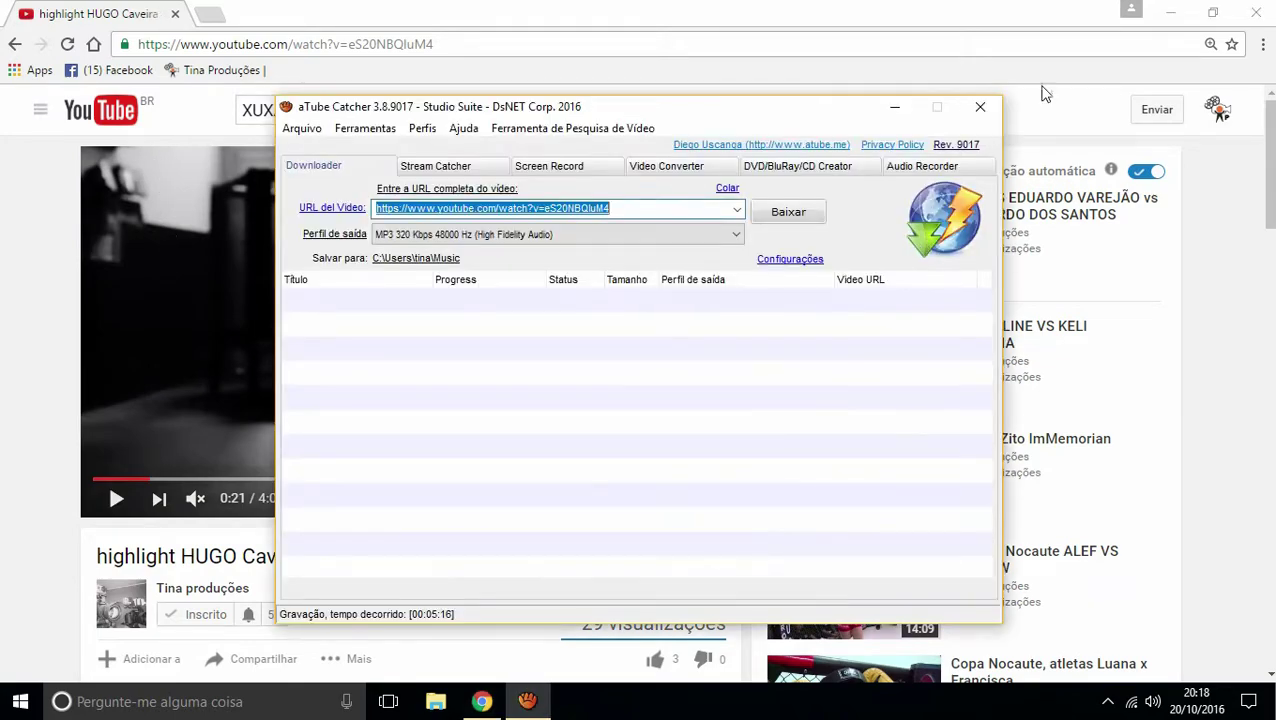
pyautogui.click(1170, 12)
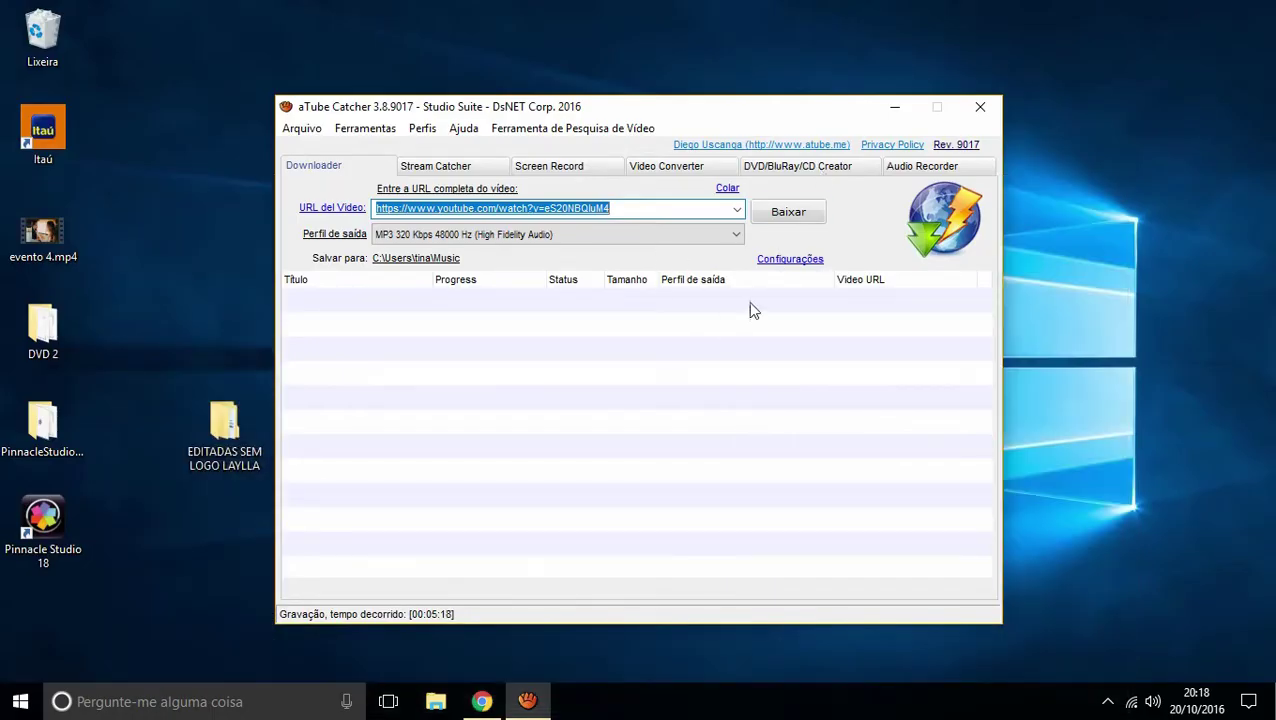
pyautogui.click(737, 238)
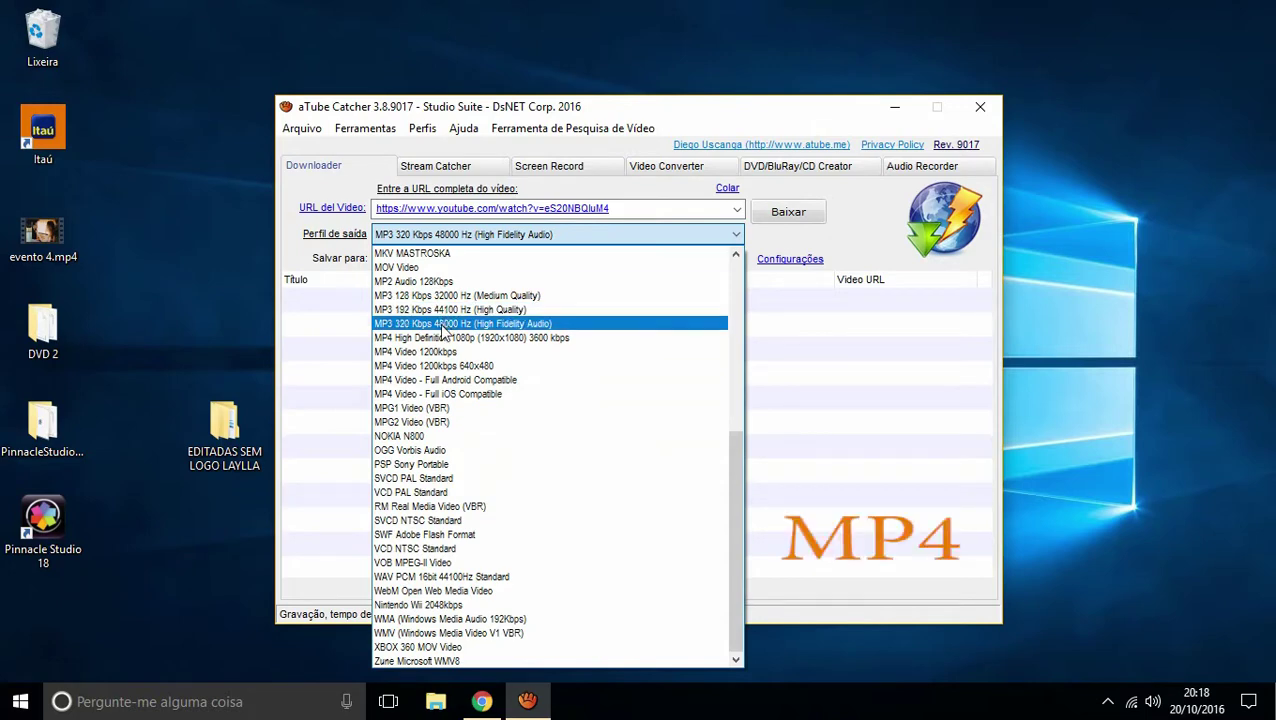
pyautogui.click(566, 338)
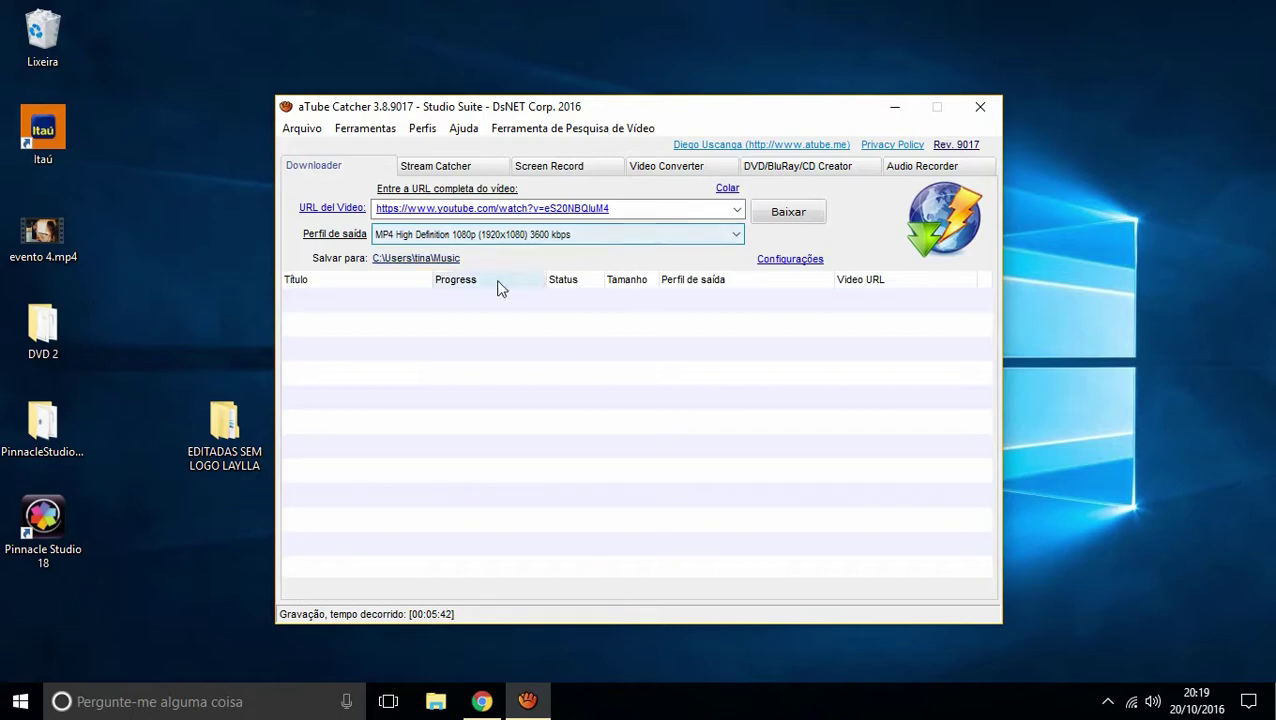
# - Change the Downloader's output folder to the TESTE folder inside Videos
pyautogui.click(416, 260)
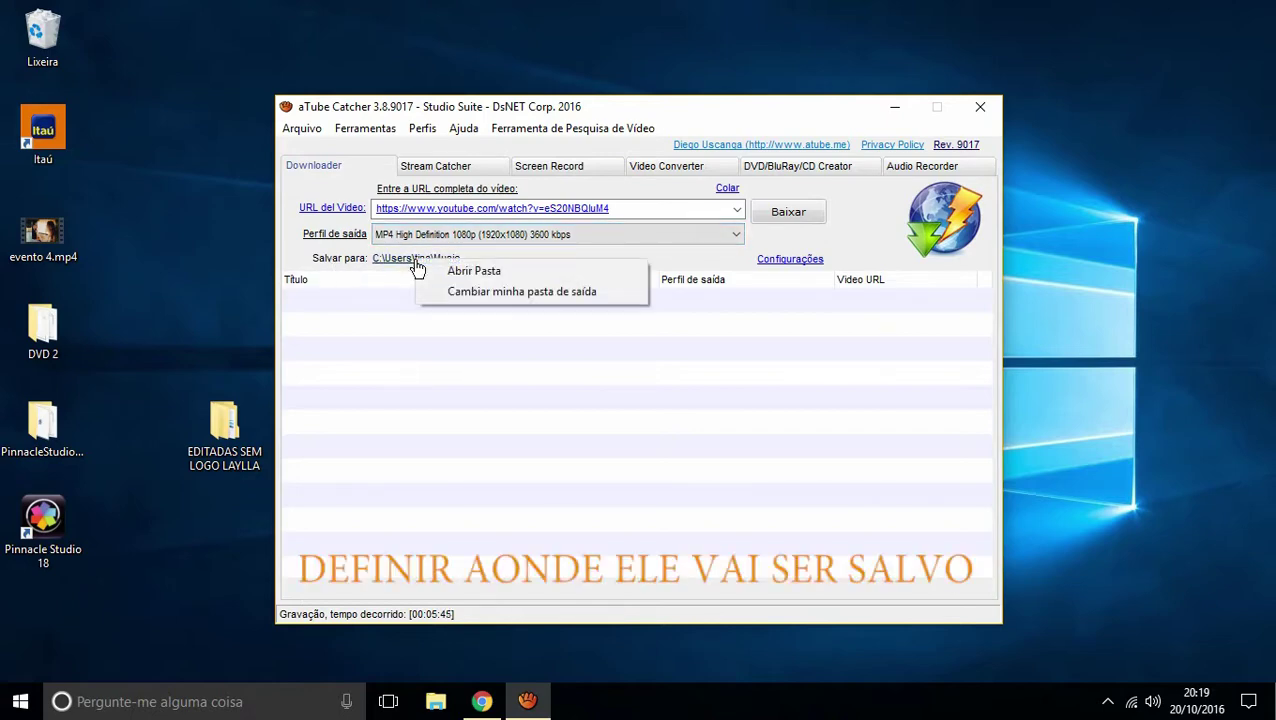
pyautogui.click(528, 291)
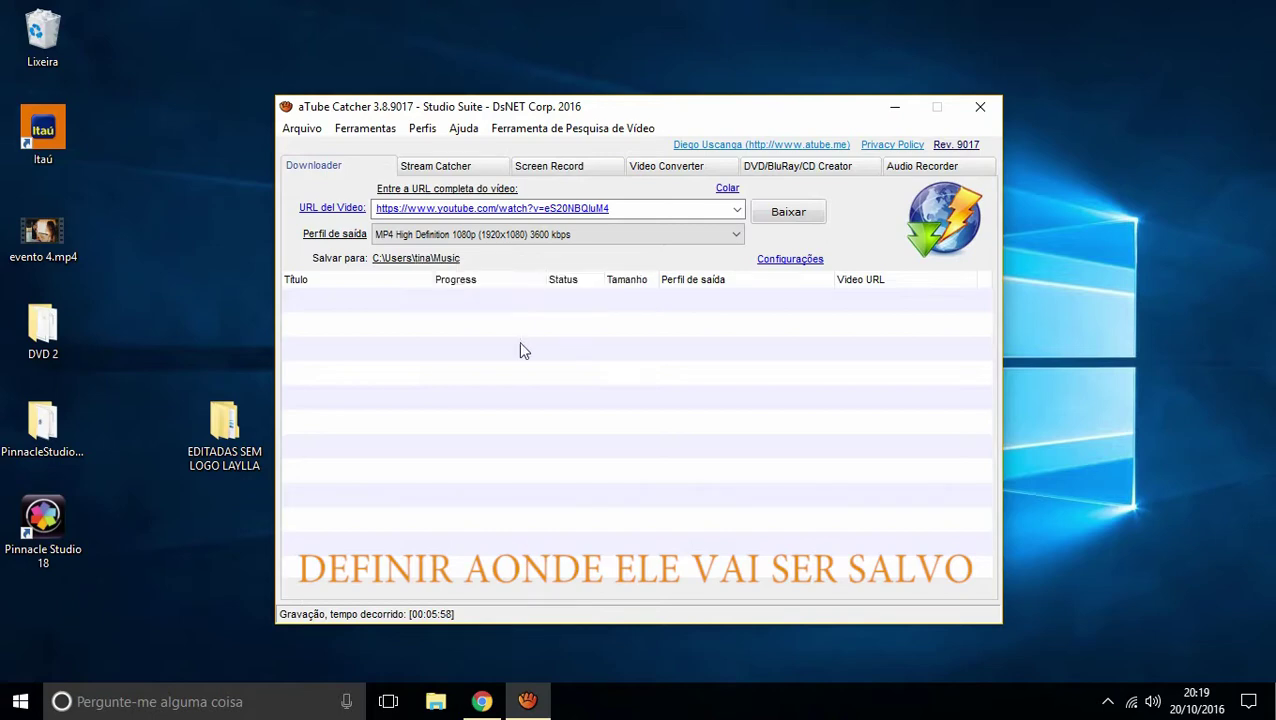
pyautogui.click(444, 262)
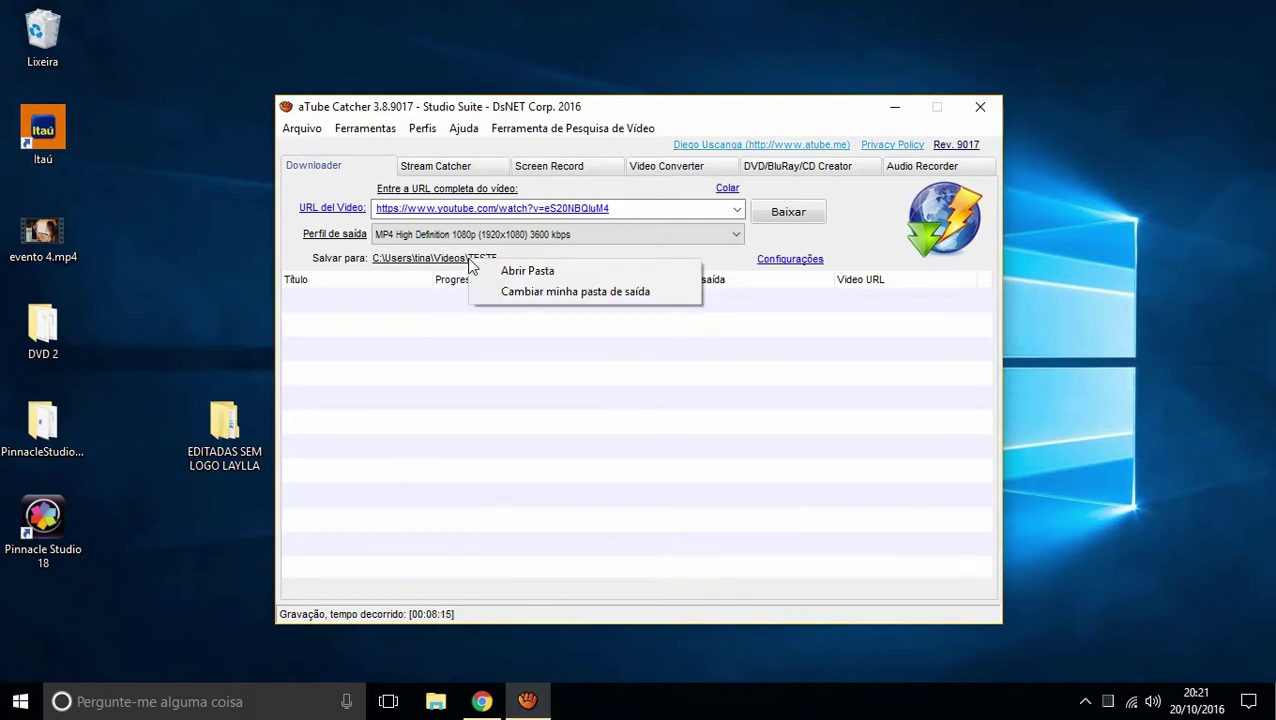
pyautogui.click(548, 296)
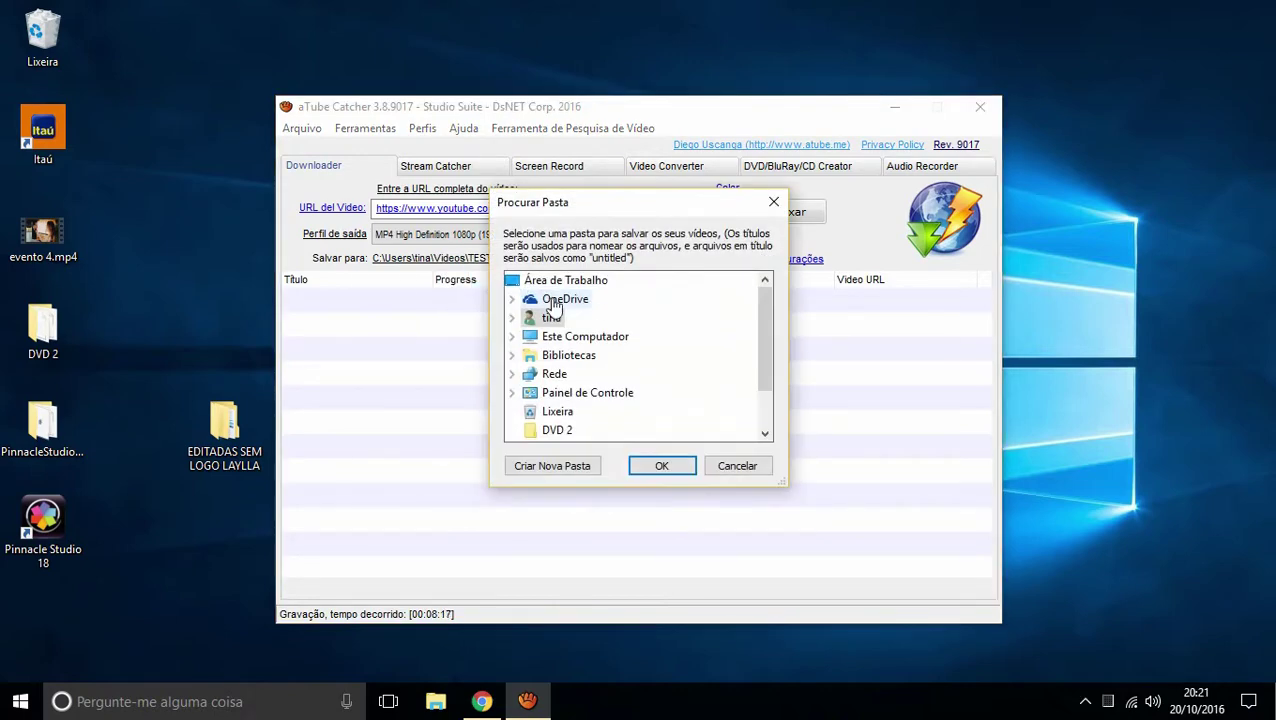
pyautogui.click(776, 204)
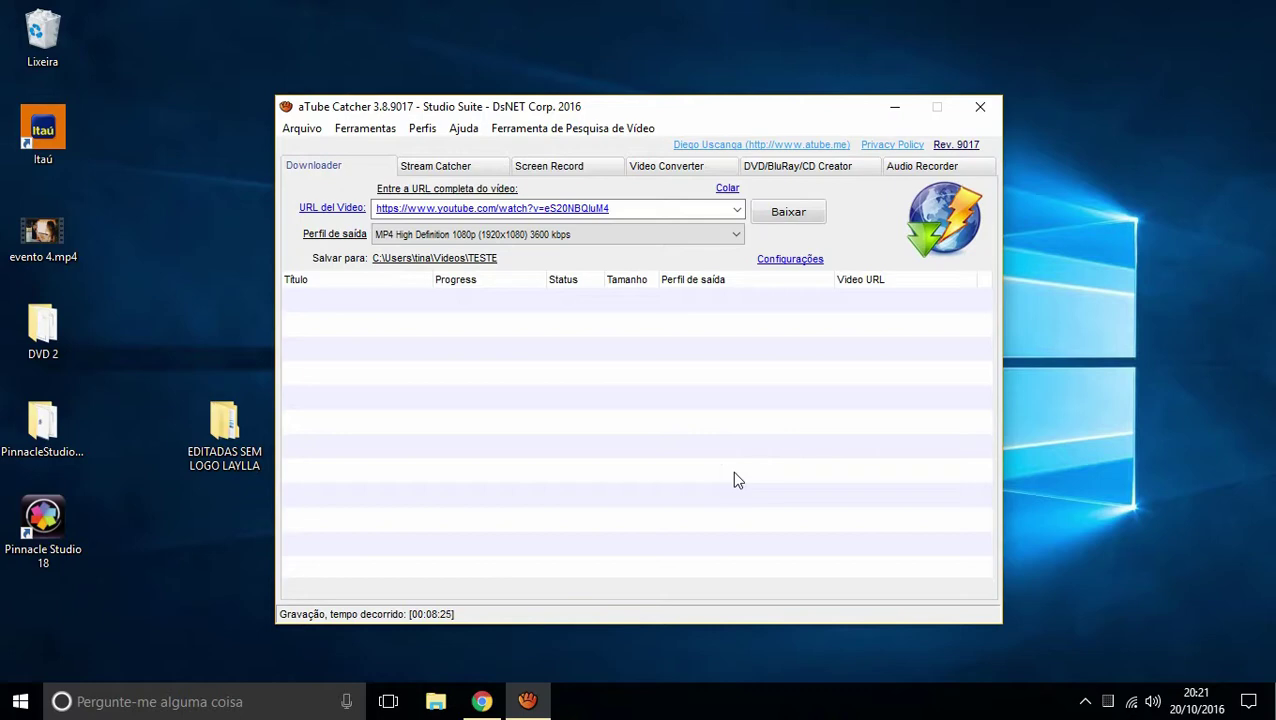
# - Start downloading the video and review the actions available for its entry in the download list
pyautogui.click(788, 218)
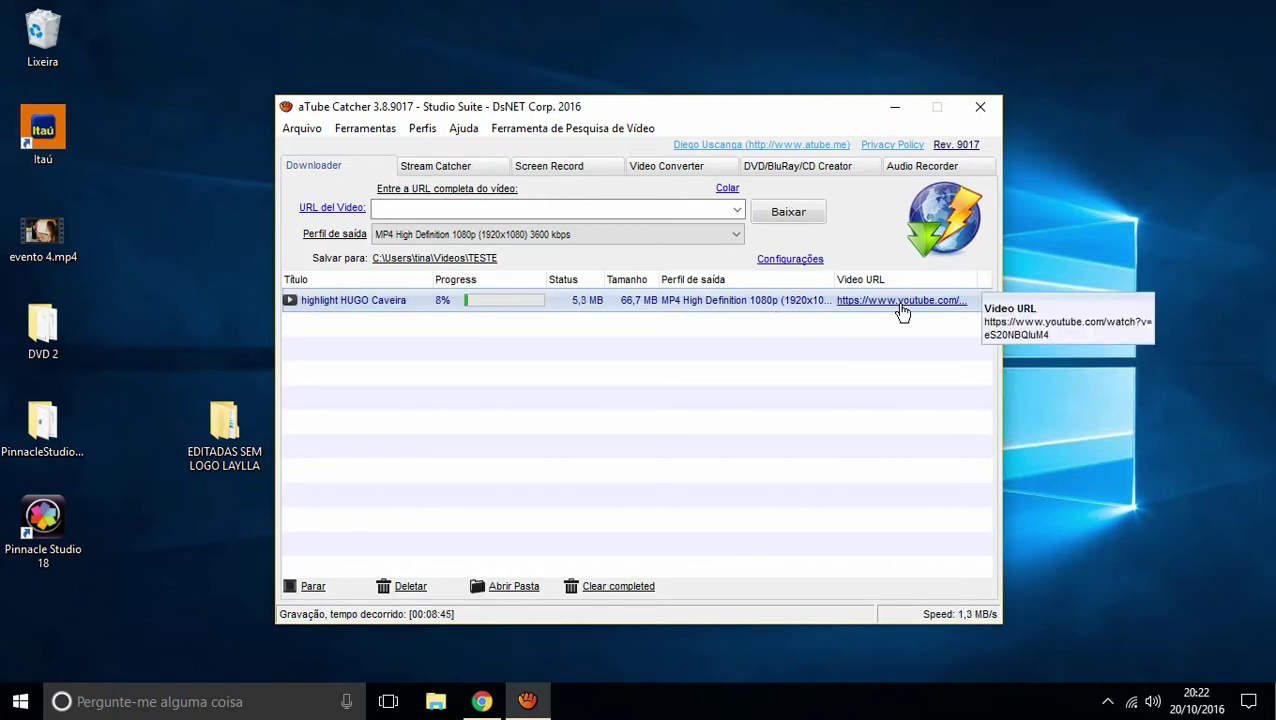
pyautogui.rightClick(710, 302)
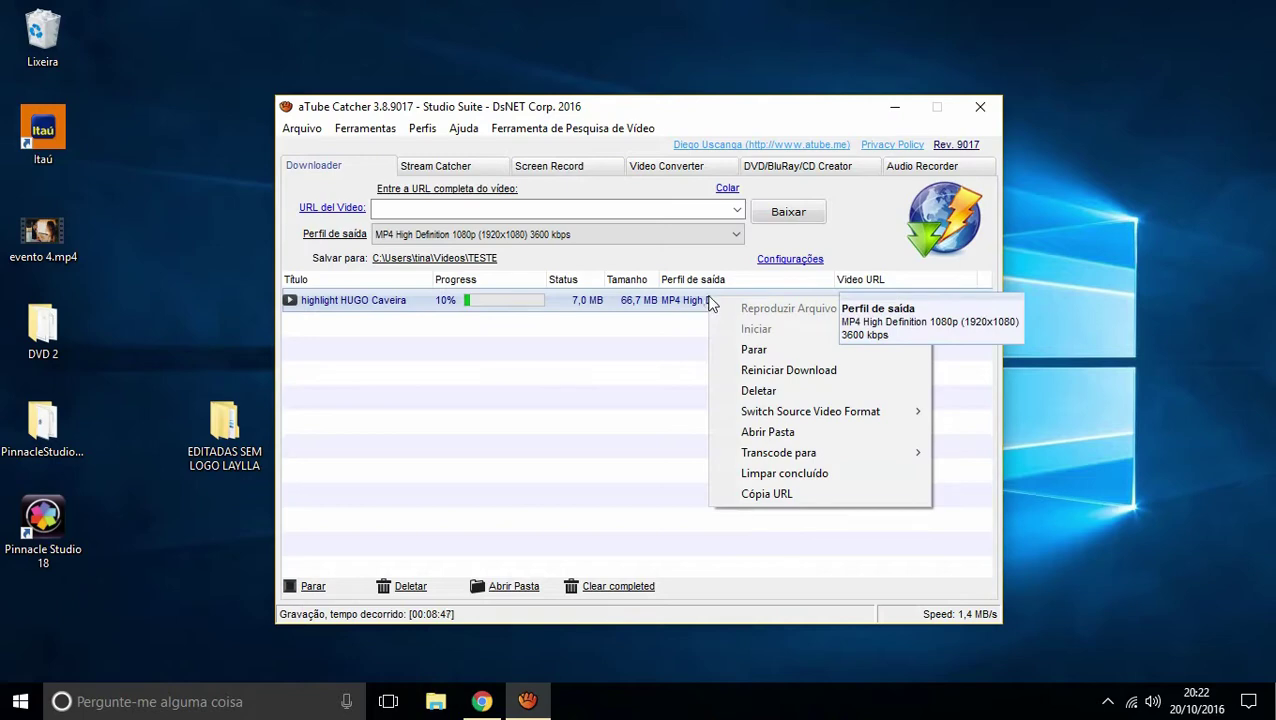
pyautogui.click(669, 342)
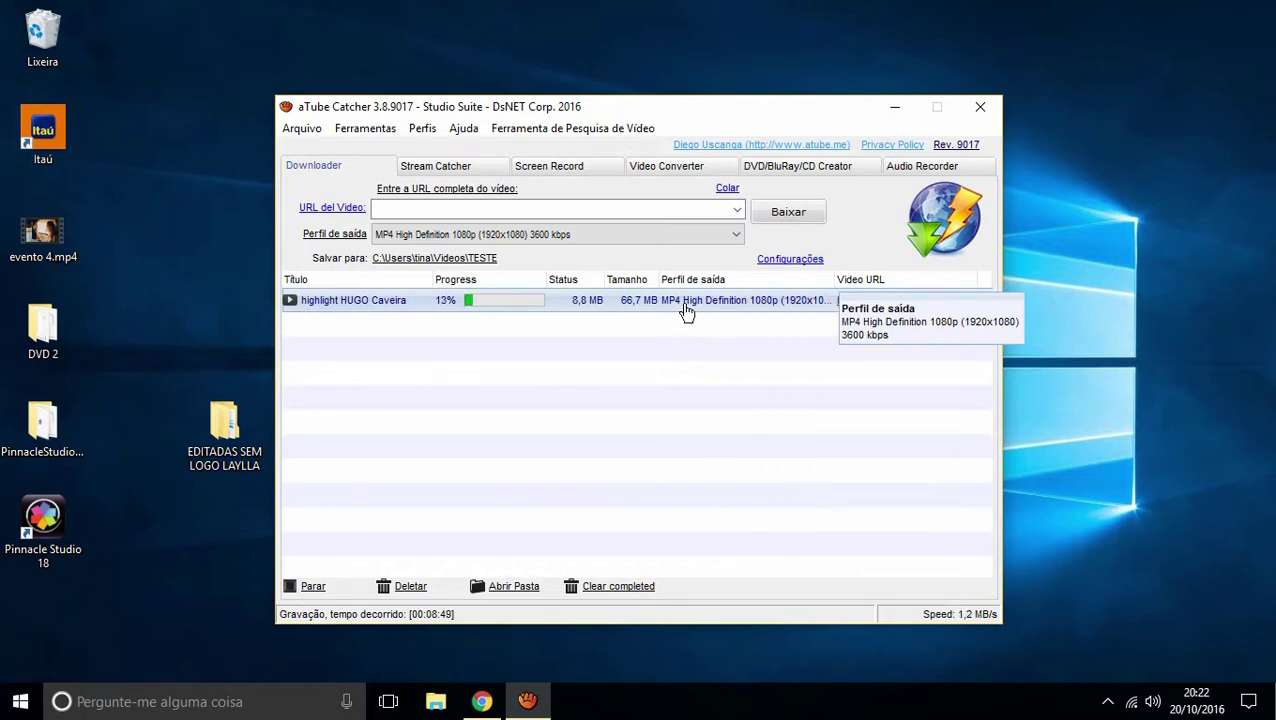
pyautogui.rightClick(685, 305)
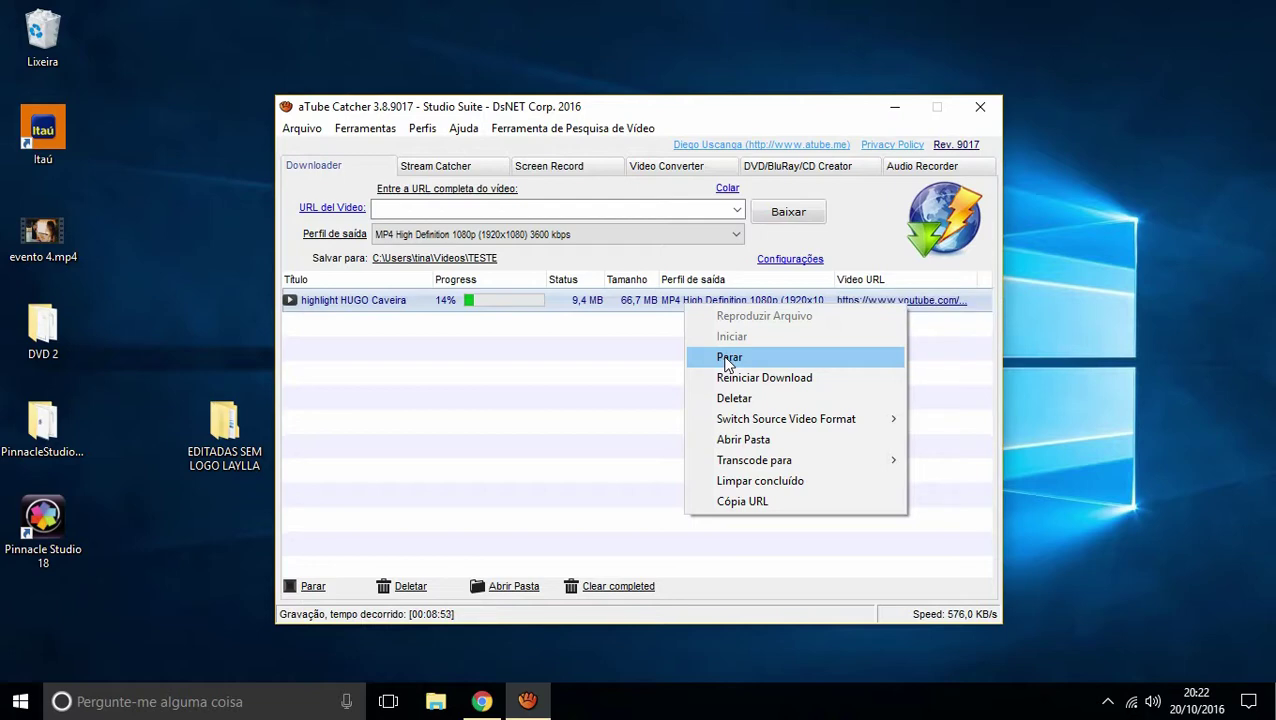
pyautogui.click(645, 392)
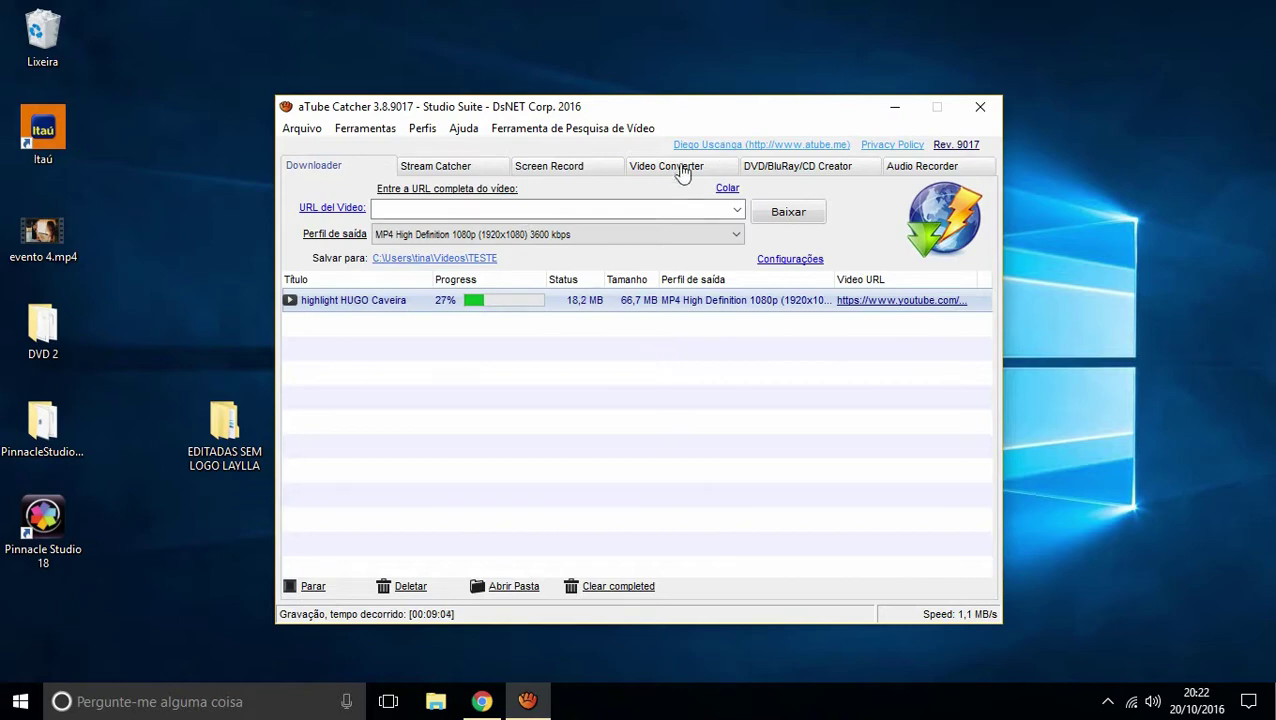
# - Look through the Screen Record, Stream Catcher and Video Converter sections and return to the Downloader
pyautogui.click(532, 170)
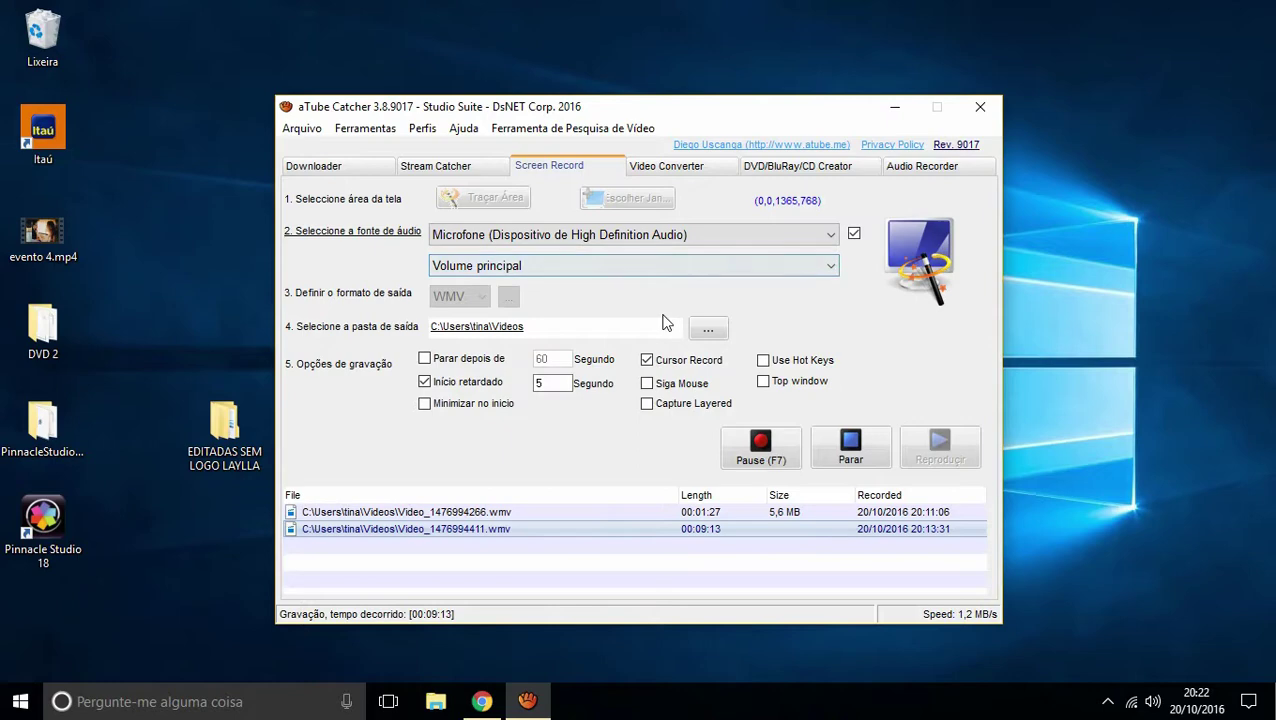
pyautogui.click(442, 170)
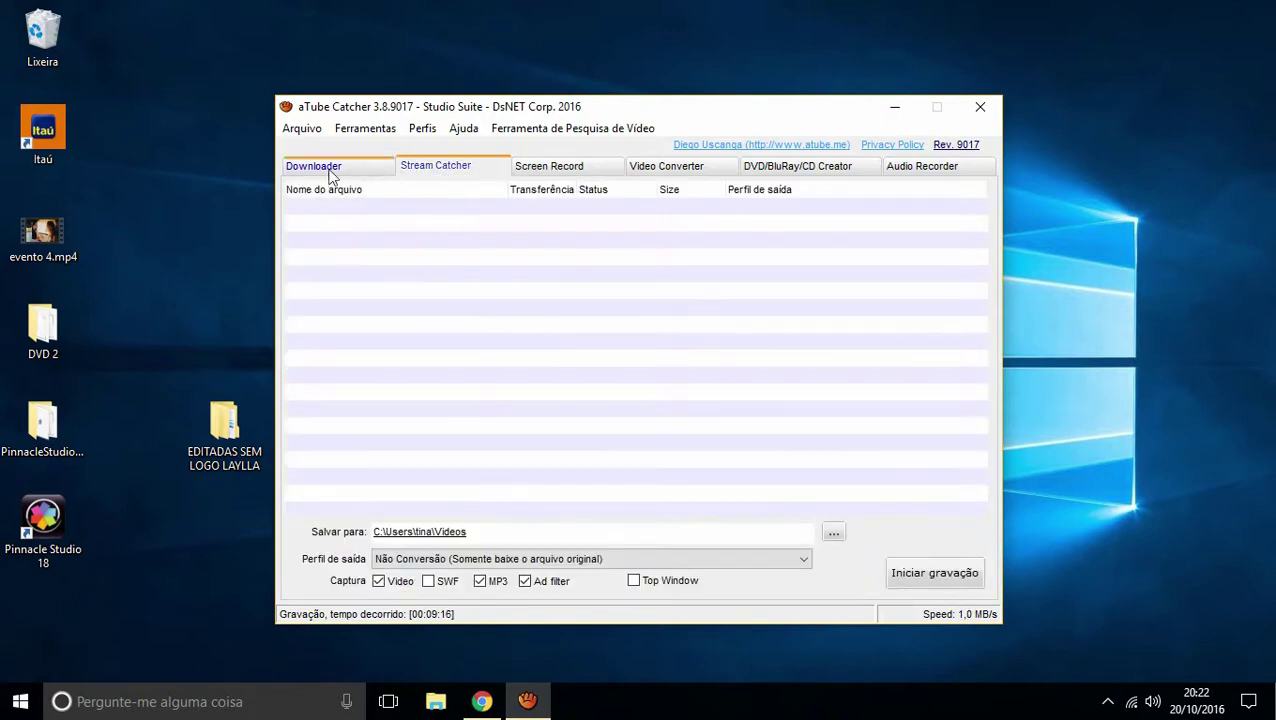
pyautogui.click(668, 170)
pyautogui.click(296, 170)
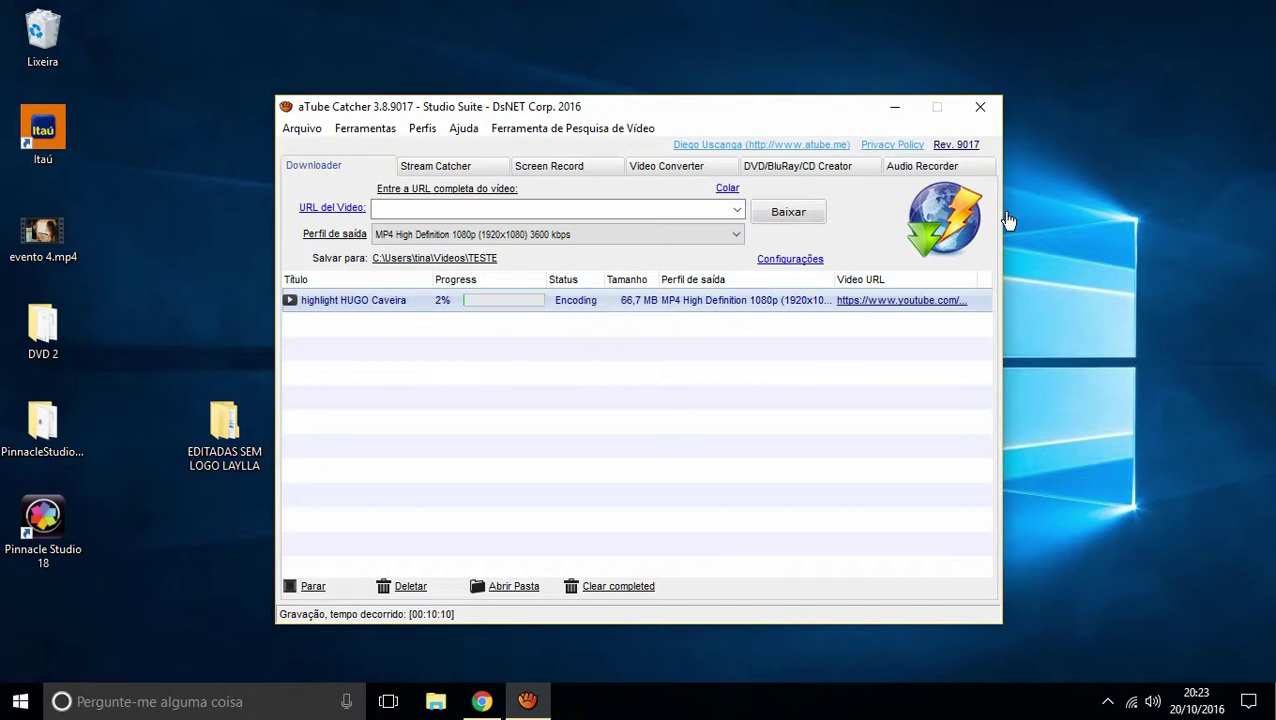
# - Examine the Audio Recorder's settings, including the available input pins and audio devices
pyautogui.click(913, 174)
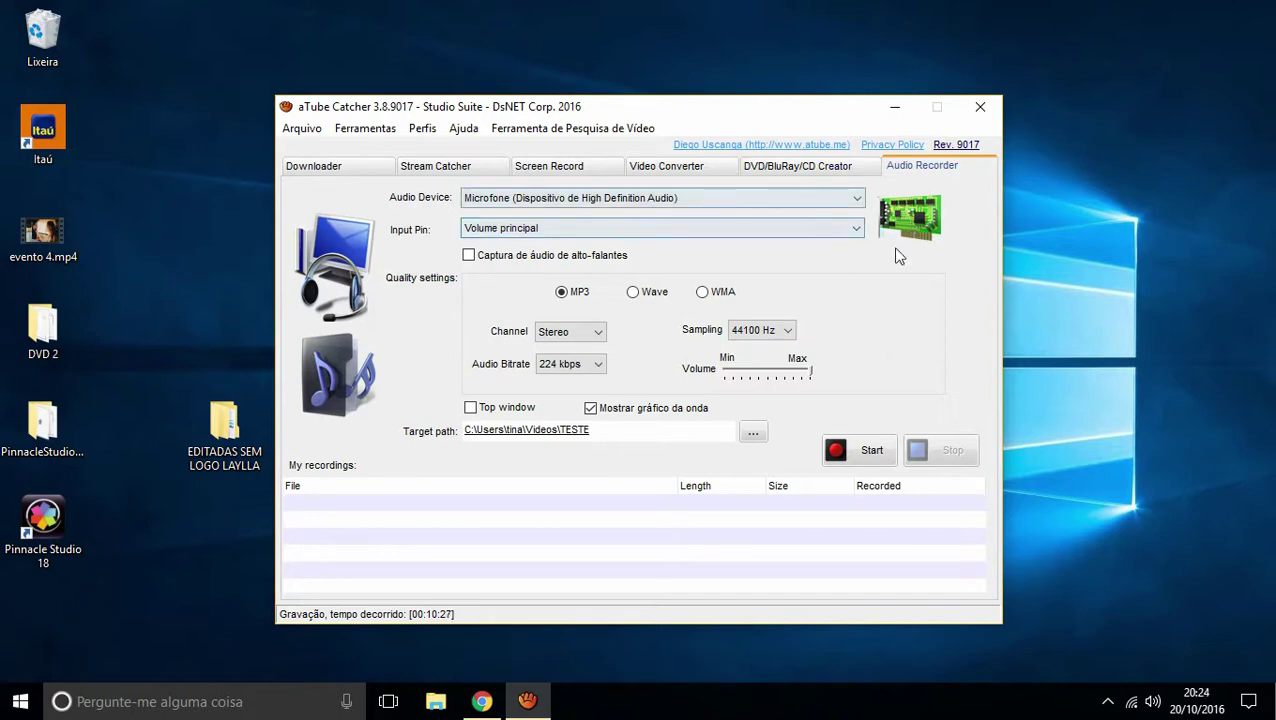
pyautogui.click(857, 232)
pyautogui.click(856, 233)
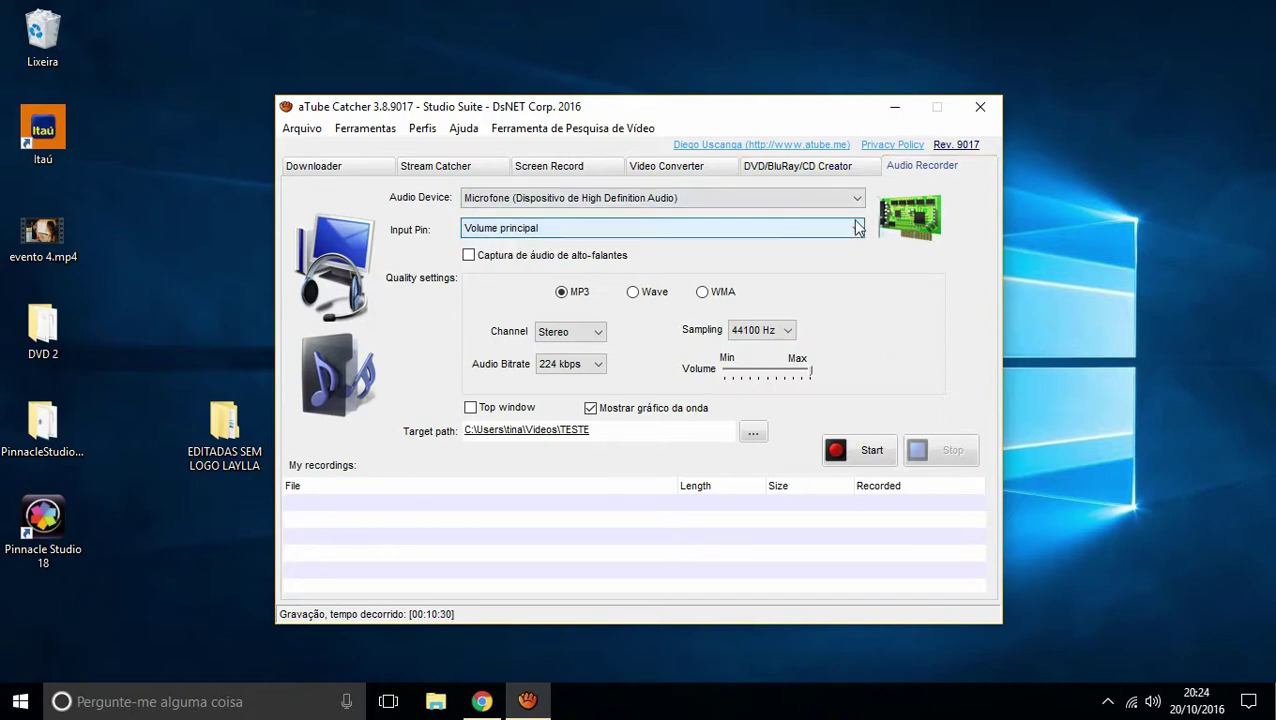
pyautogui.click(859, 202)
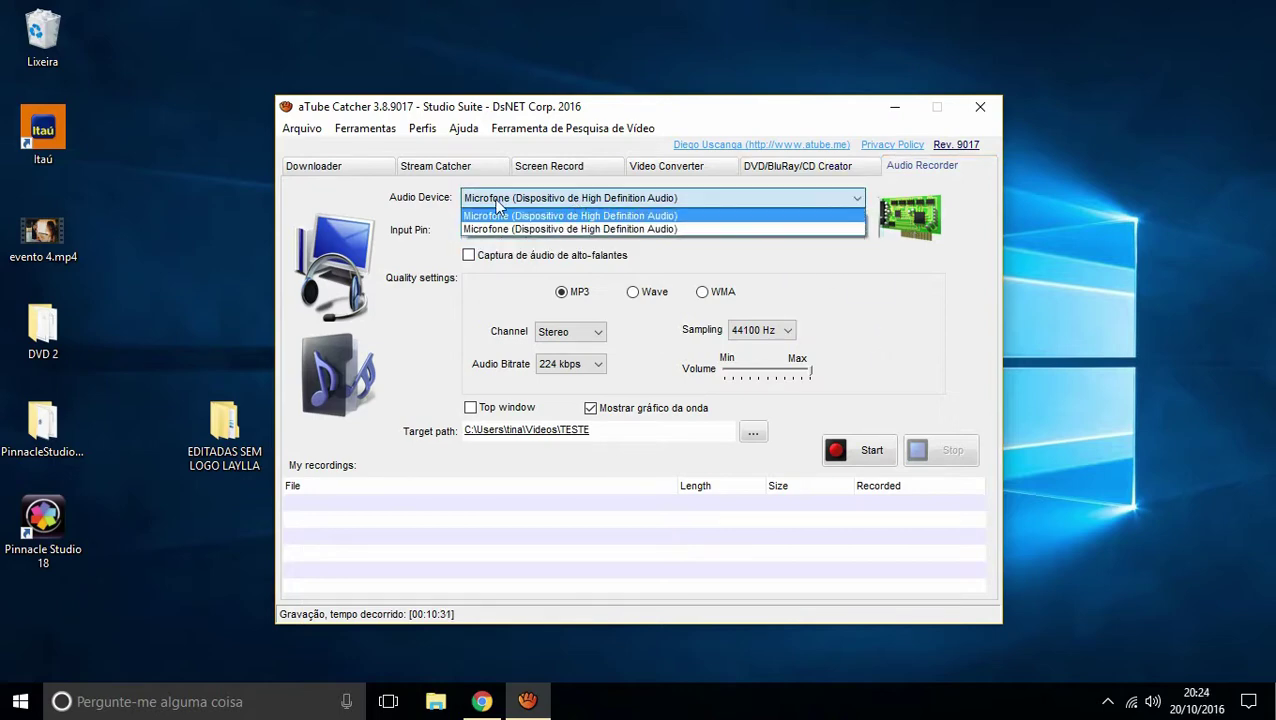
pyautogui.click(822, 216)
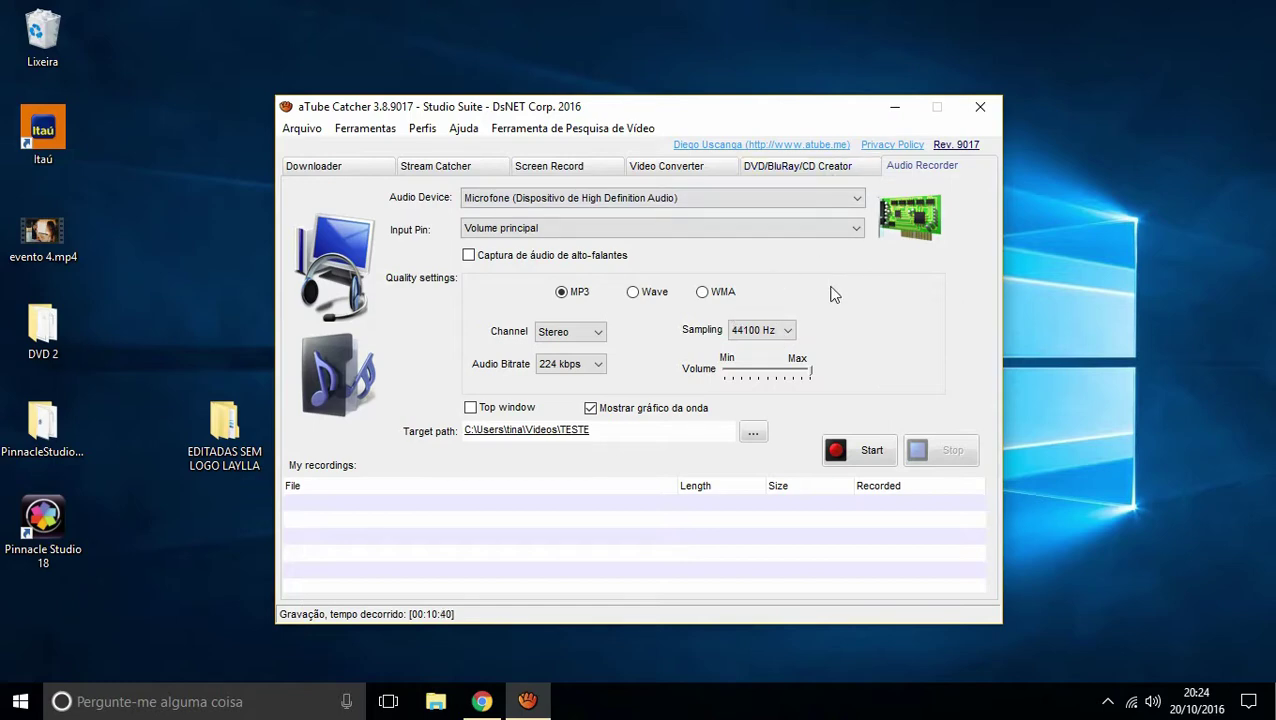
# - Examine how the DVD/BluRay/CD Creator adds files and sets the project type and disc title, and return to the Downloader
pyautogui.click(799, 168)
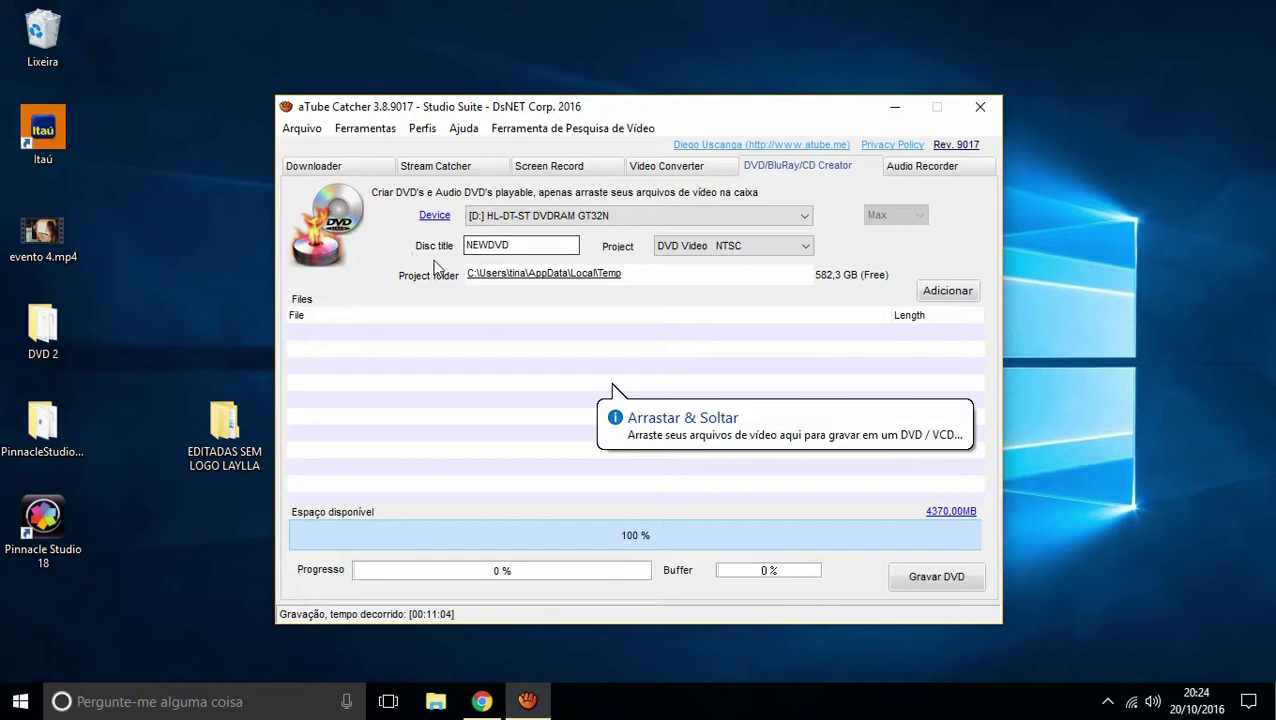
pyautogui.click(937, 298)
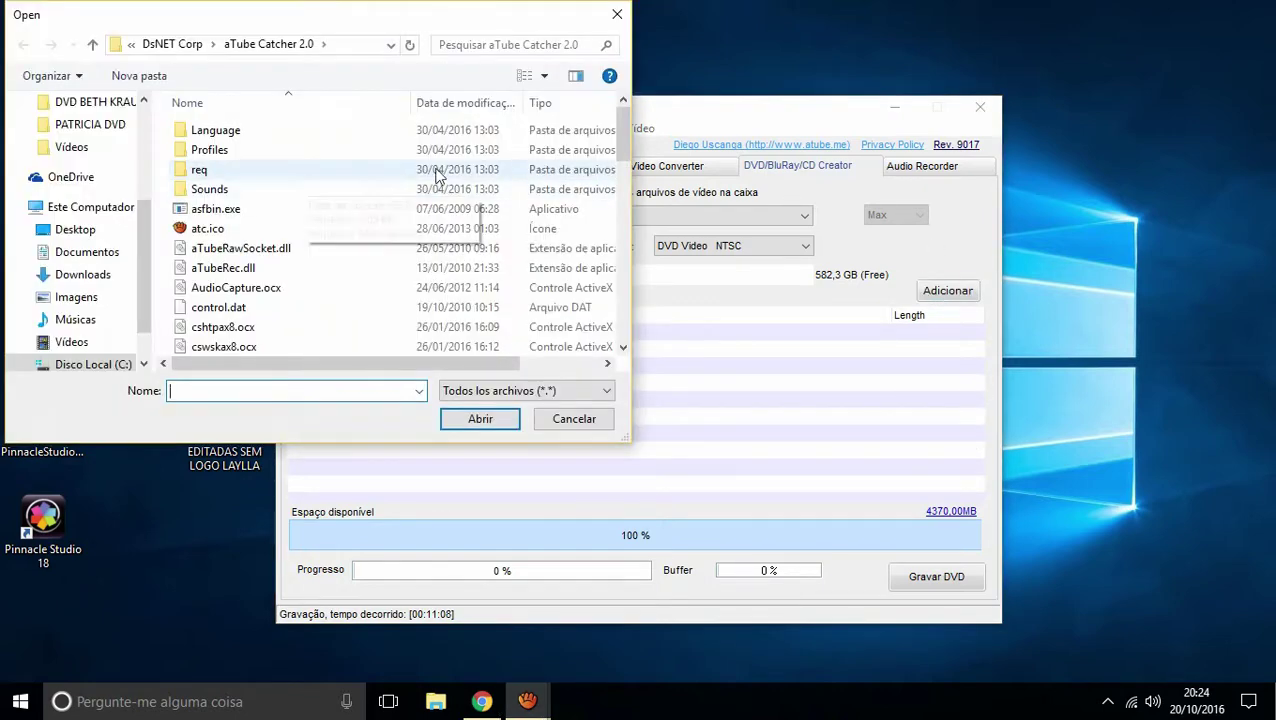
pyautogui.click(617, 14)
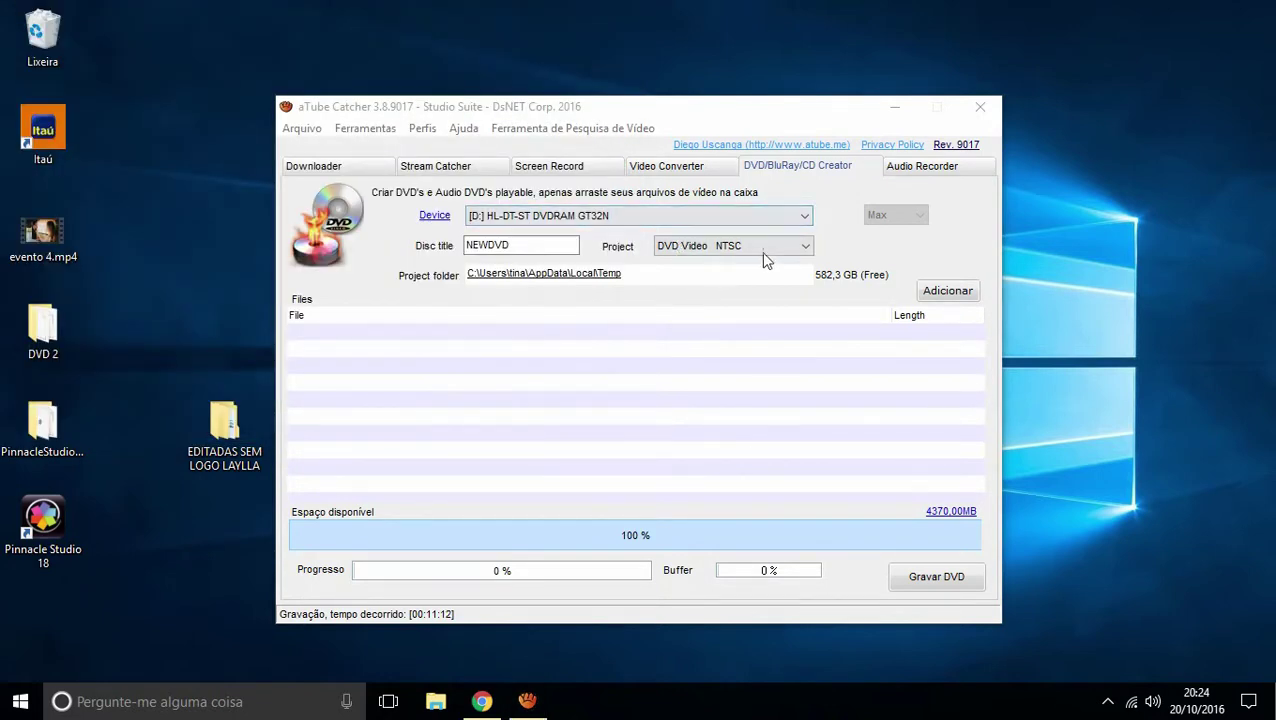
pyautogui.click(806, 247)
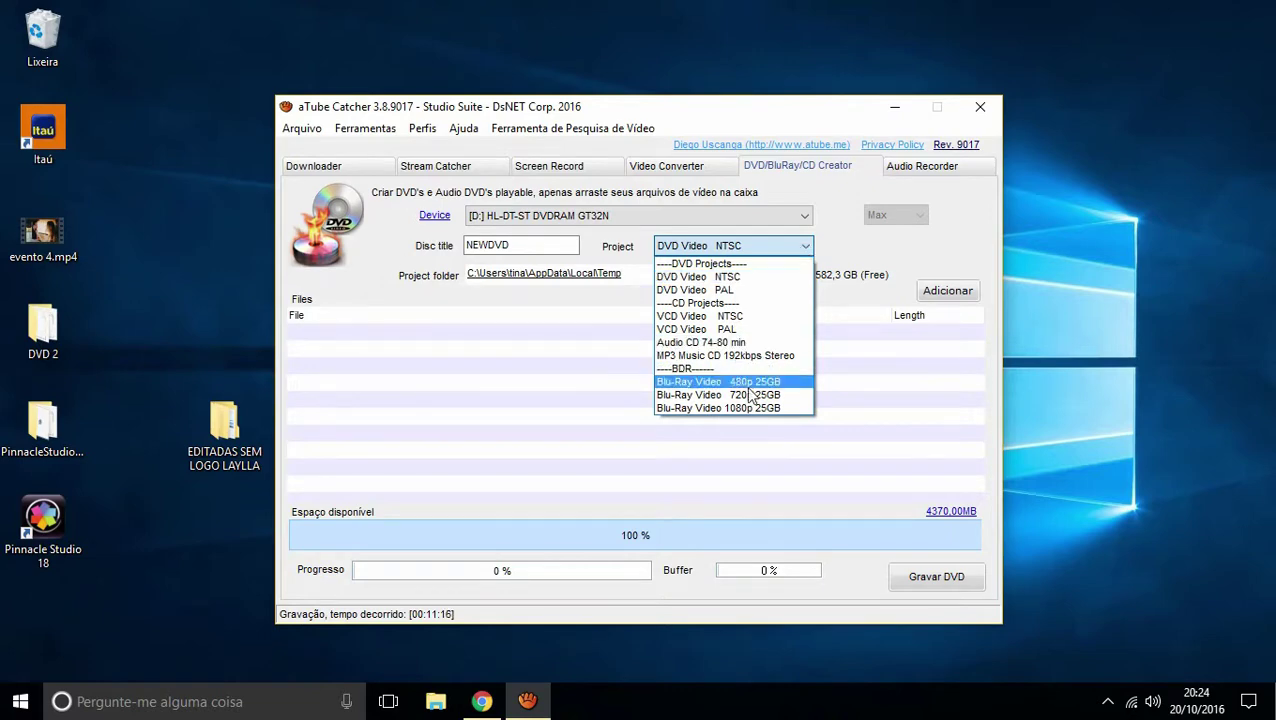
pyautogui.click(808, 246)
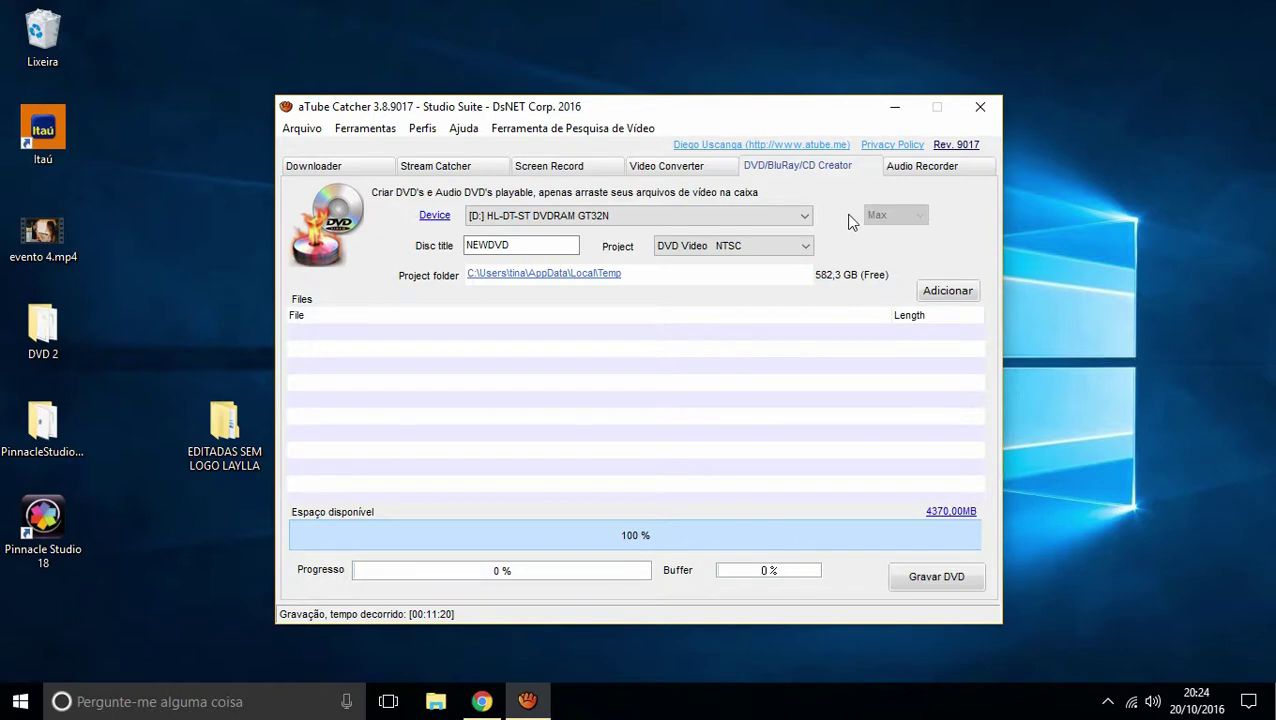
pyautogui.click(533, 246)
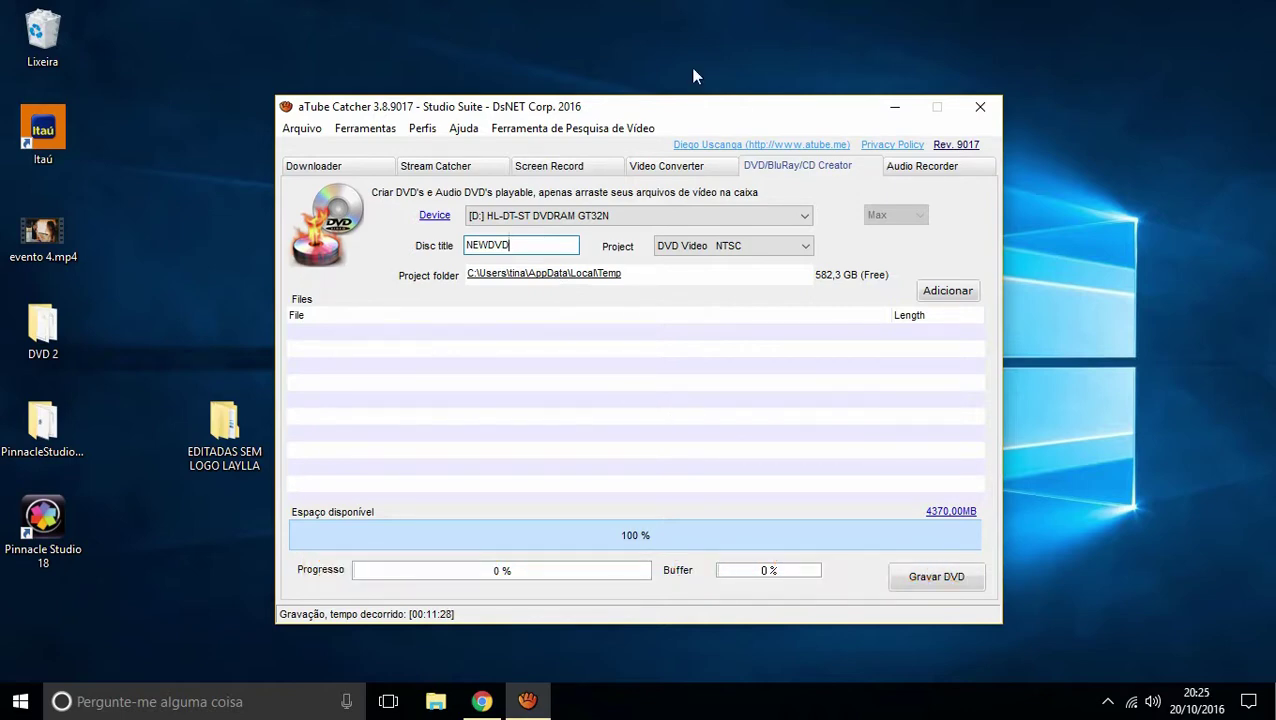
pyautogui.click(316, 166)
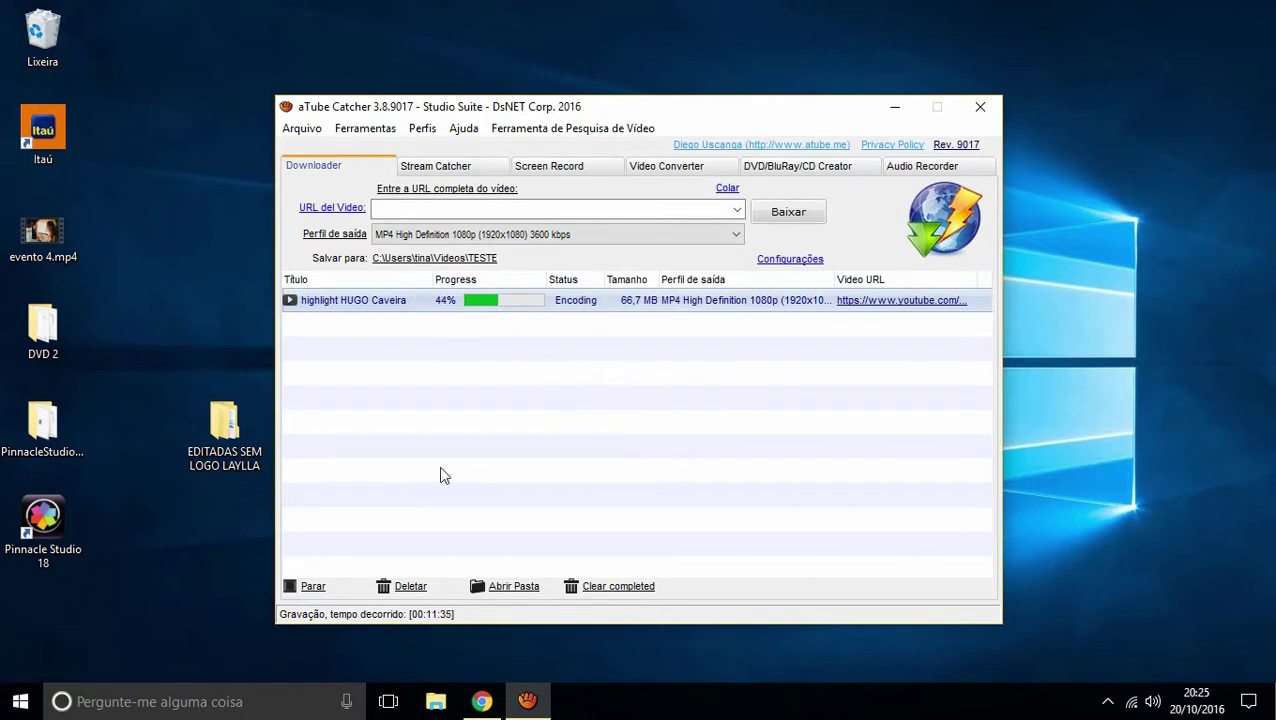
# - Open the TESTE folder inside Videos in File Explorer, inspect the downloaded video files and minimize the window
pyautogui.click(436, 700)
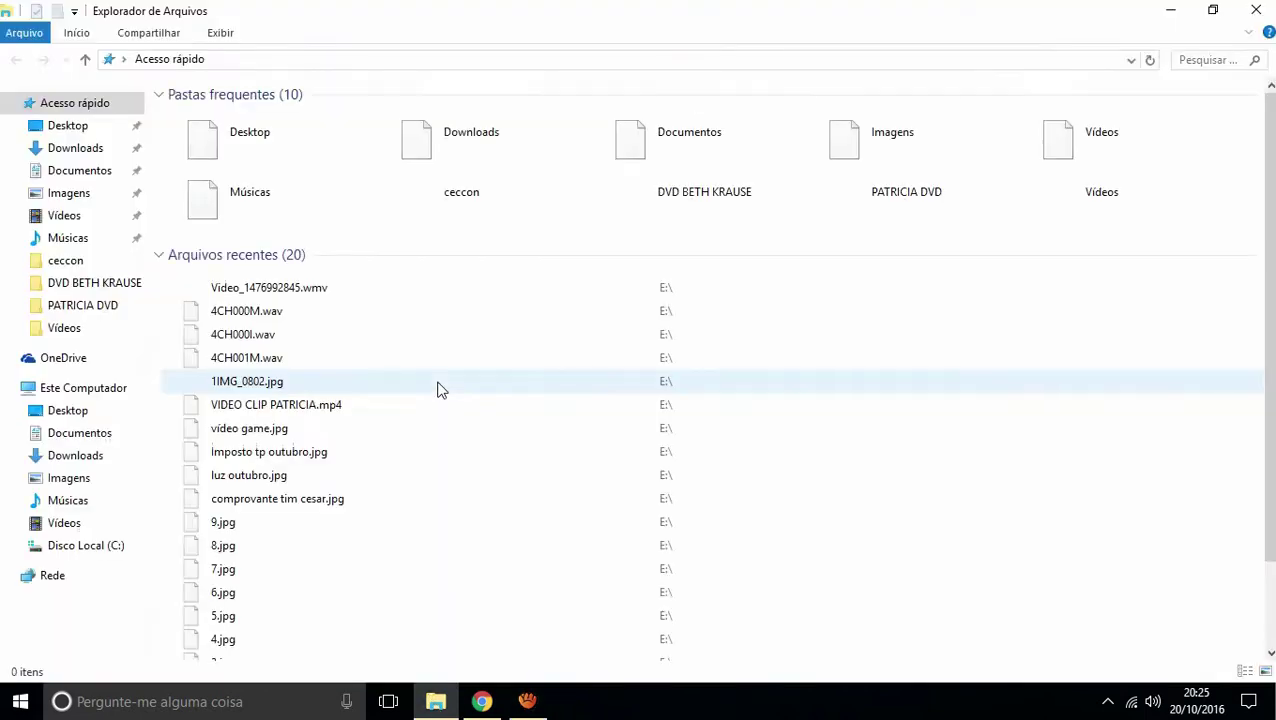
pyautogui.click(78, 215)
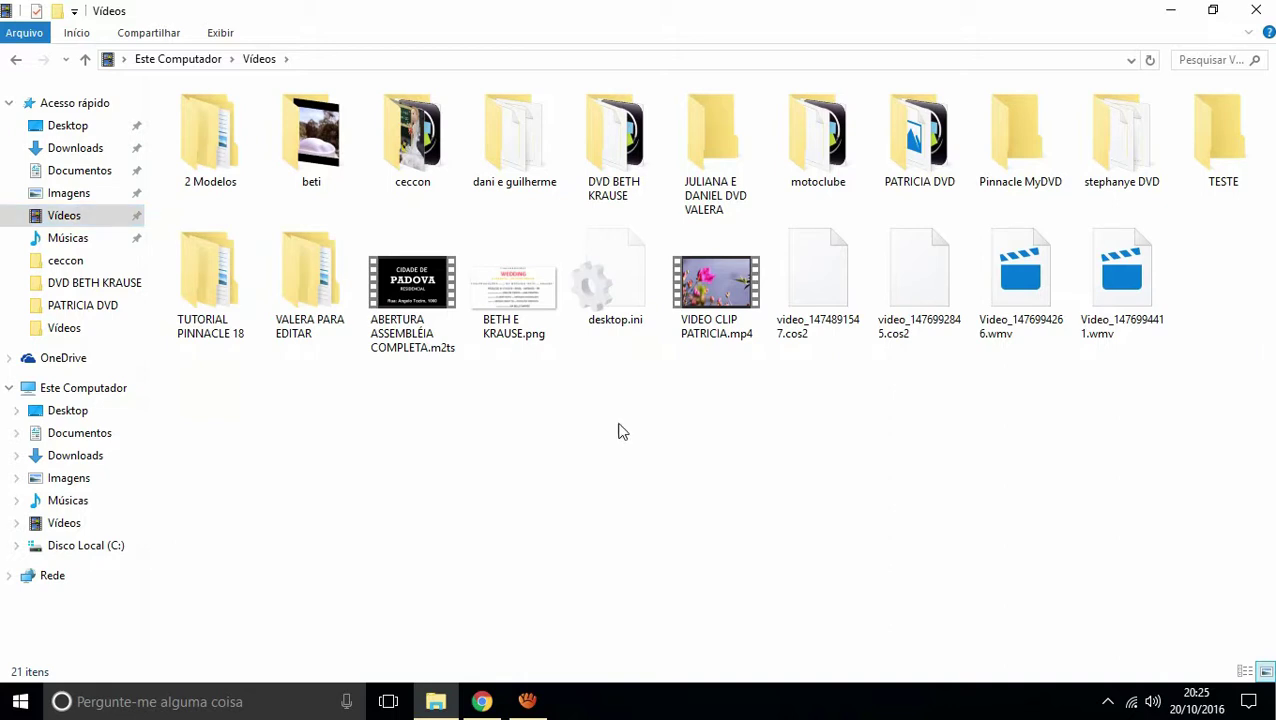
pyautogui.doubleClick(1216, 138)
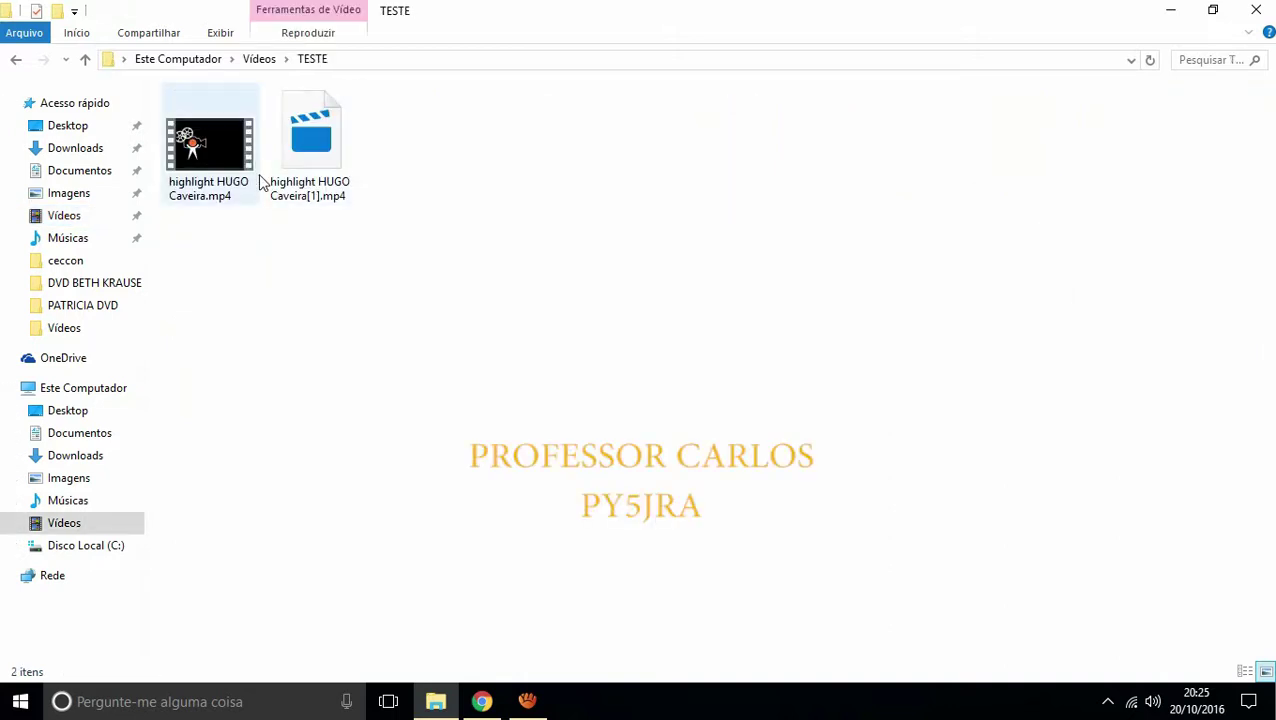
pyautogui.click(321, 151)
pyautogui.click(321, 255)
pyautogui.click(191, 144)
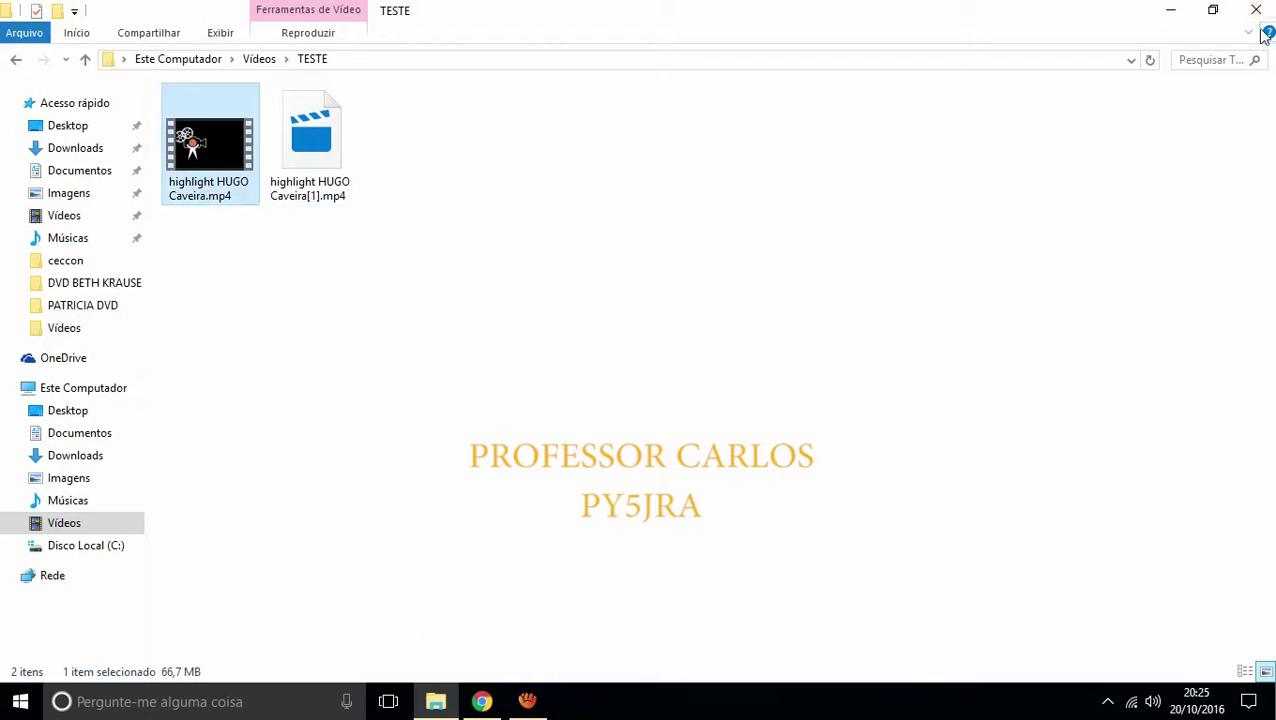
pyautogui.click(1178, 12)
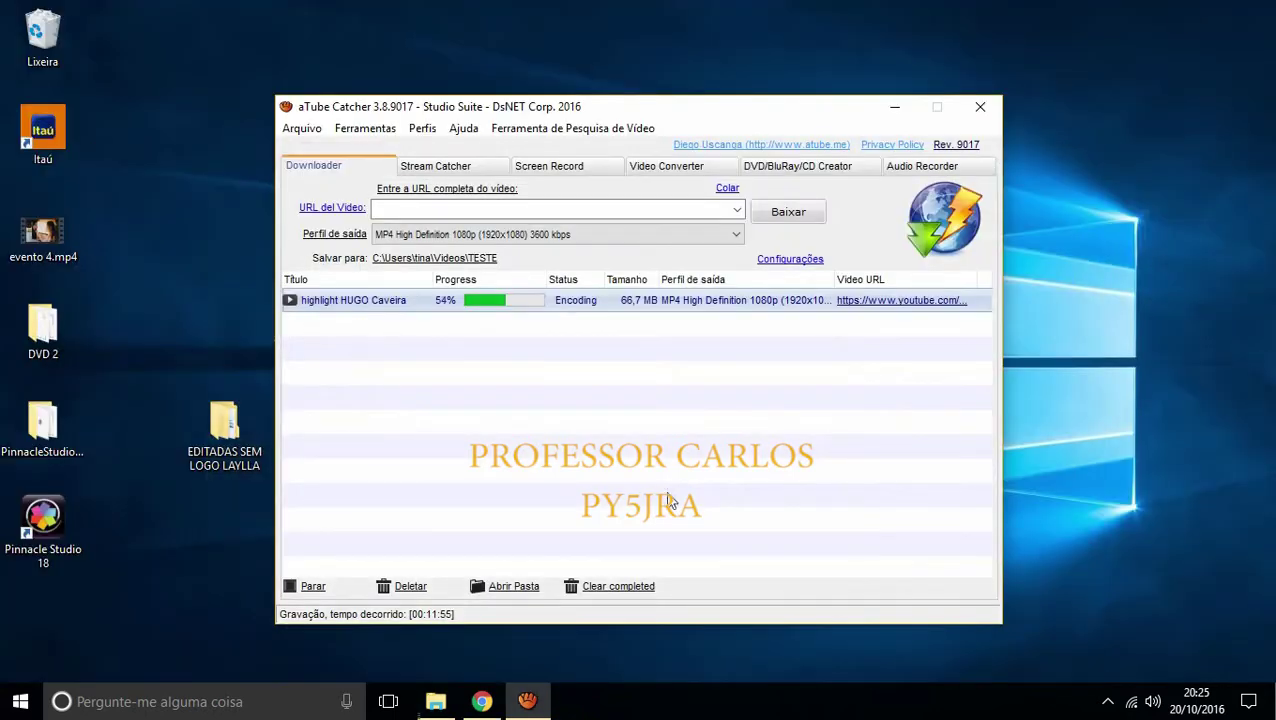